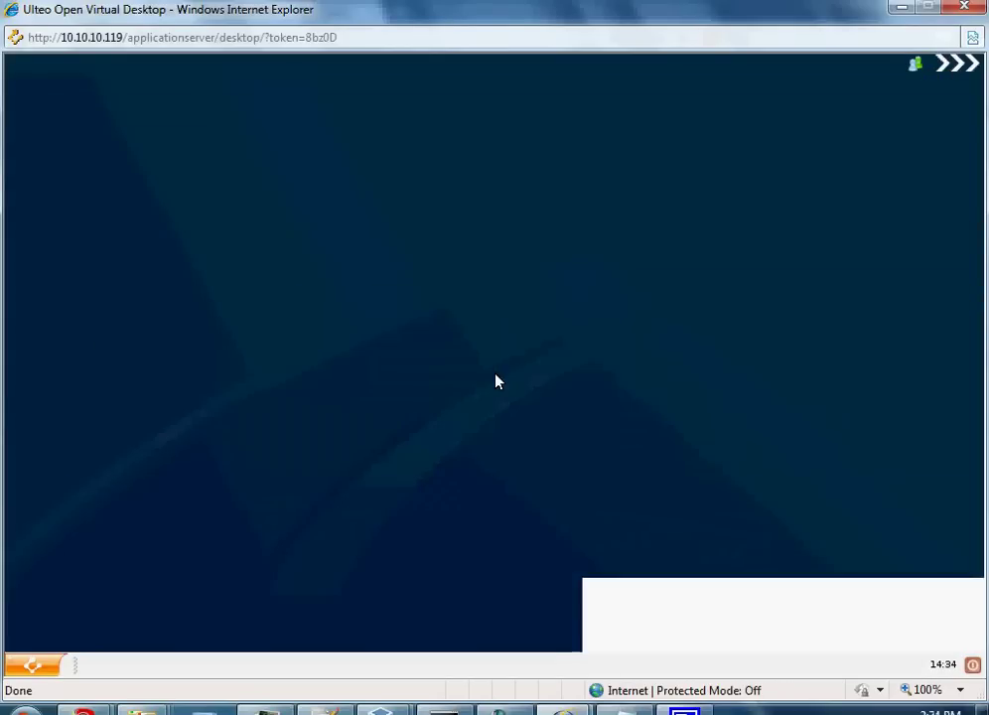
# Step: Launch OpenOffice.org Writer on the virtual desktop and maximize its window
pyautogui.click(54, 663)
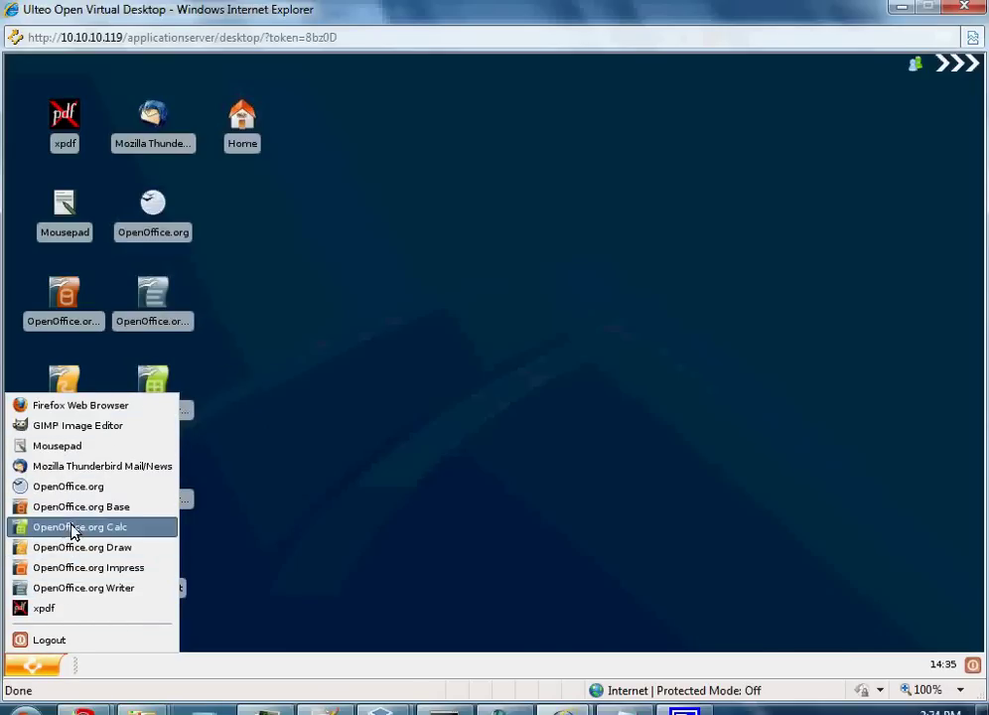
pyautogui.click(175, 405)
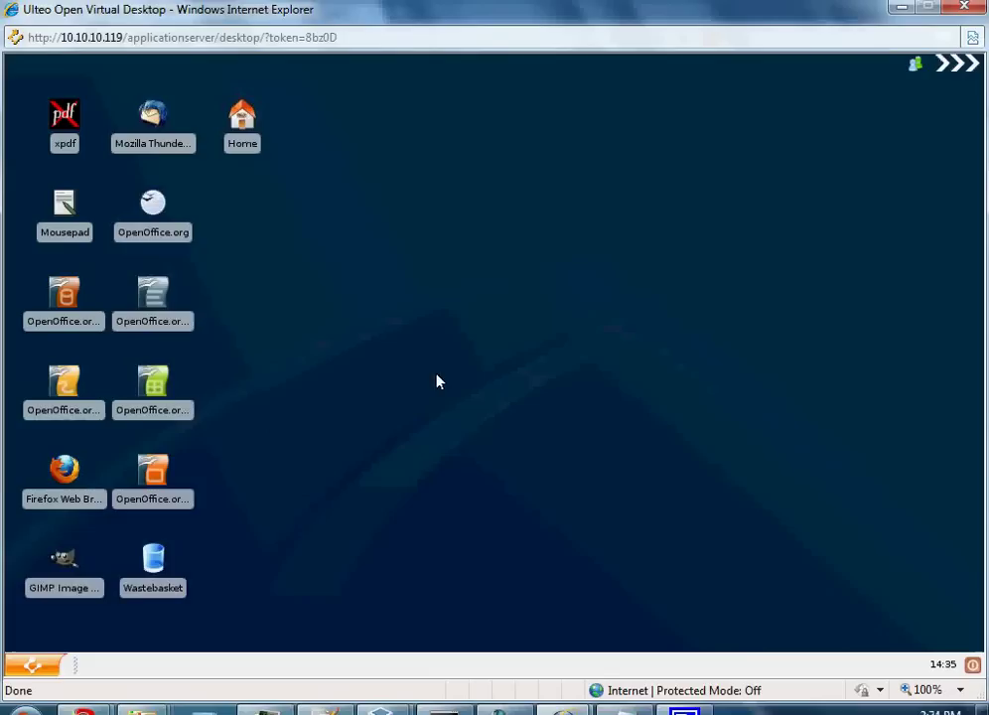
pyautogui.click(153, 295)
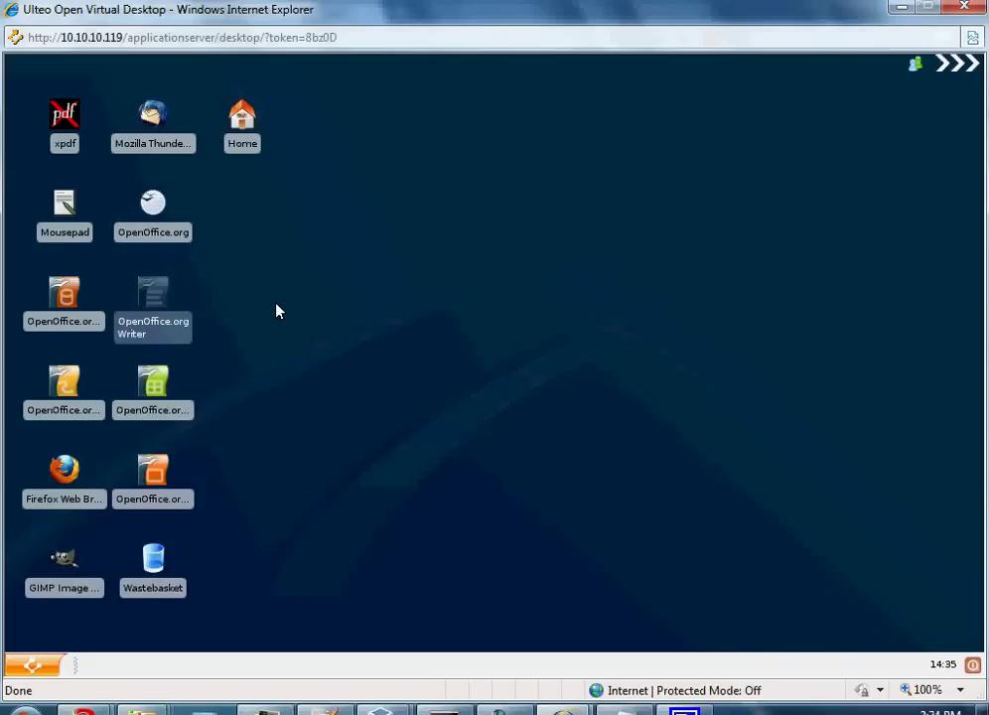
pyautogui.doubleClick(151, 298)
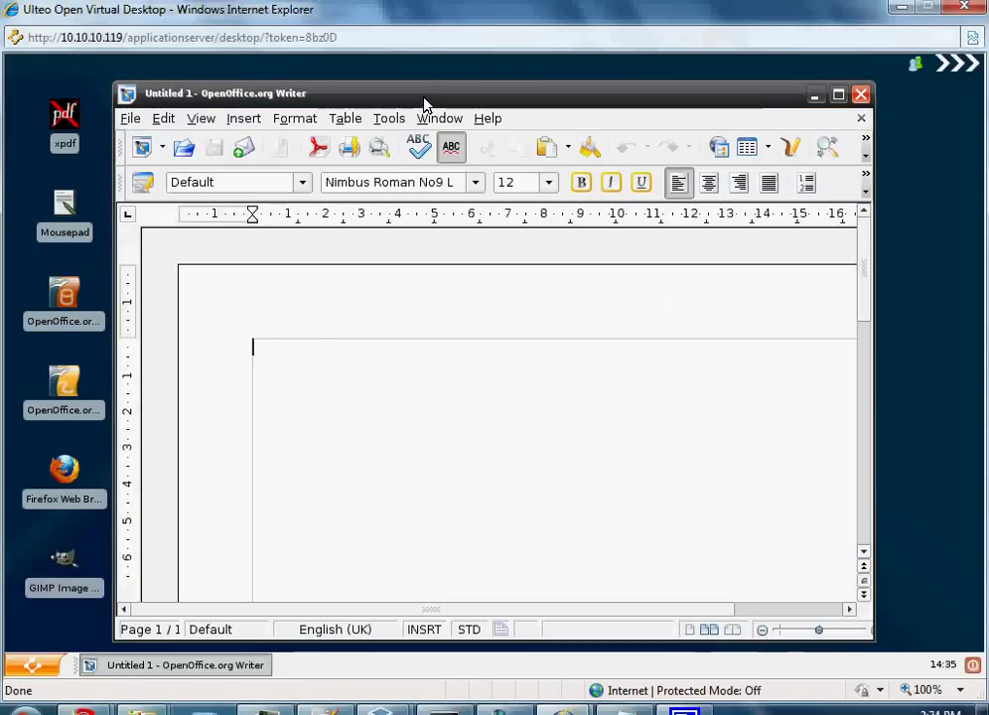
pyautogui.doubleClick(425, 96)
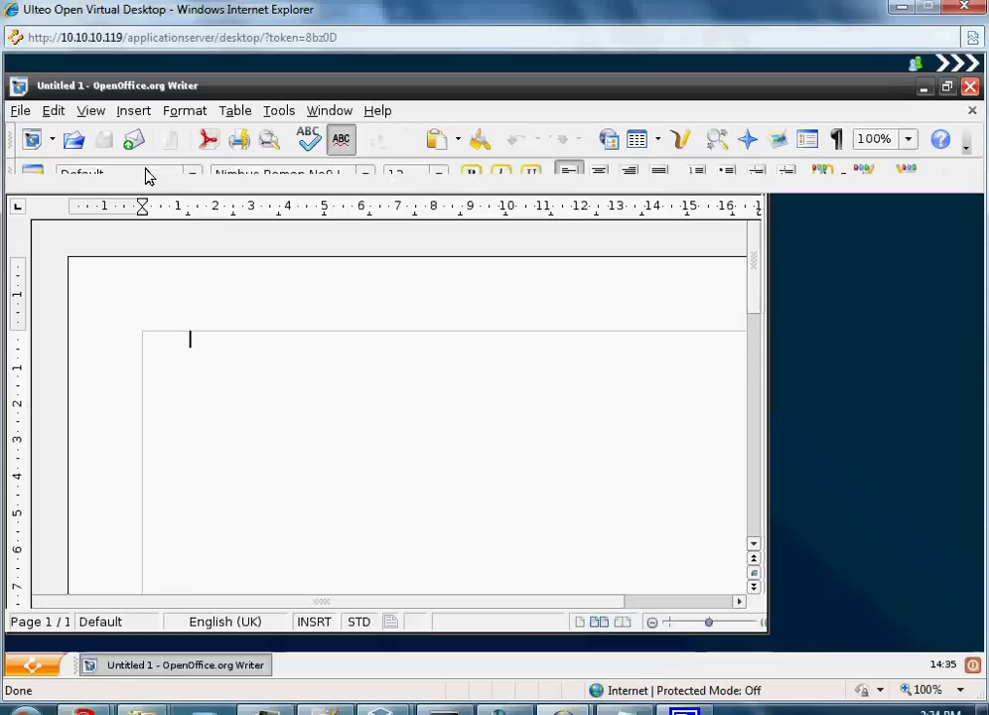
# Step: Browse to the Accounting folder in Writer's Open dialog, select Test1.xls, and close Writer
pyautogui.click(20, 110)
pyautogui.click(38, 151)
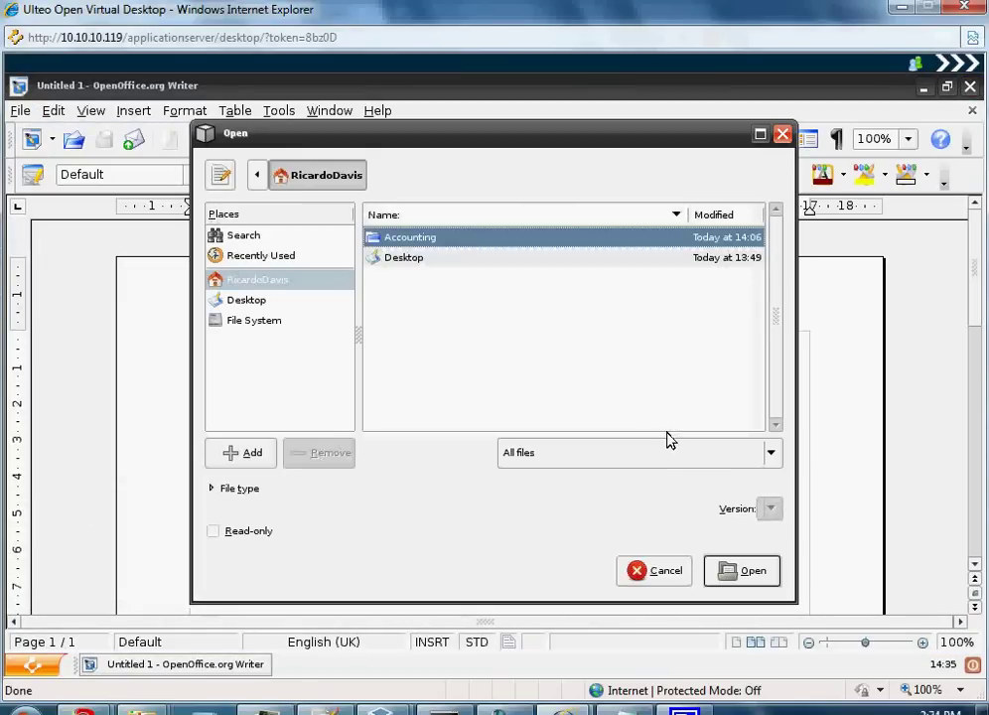
pyautogui.doubleClick(416, 240)
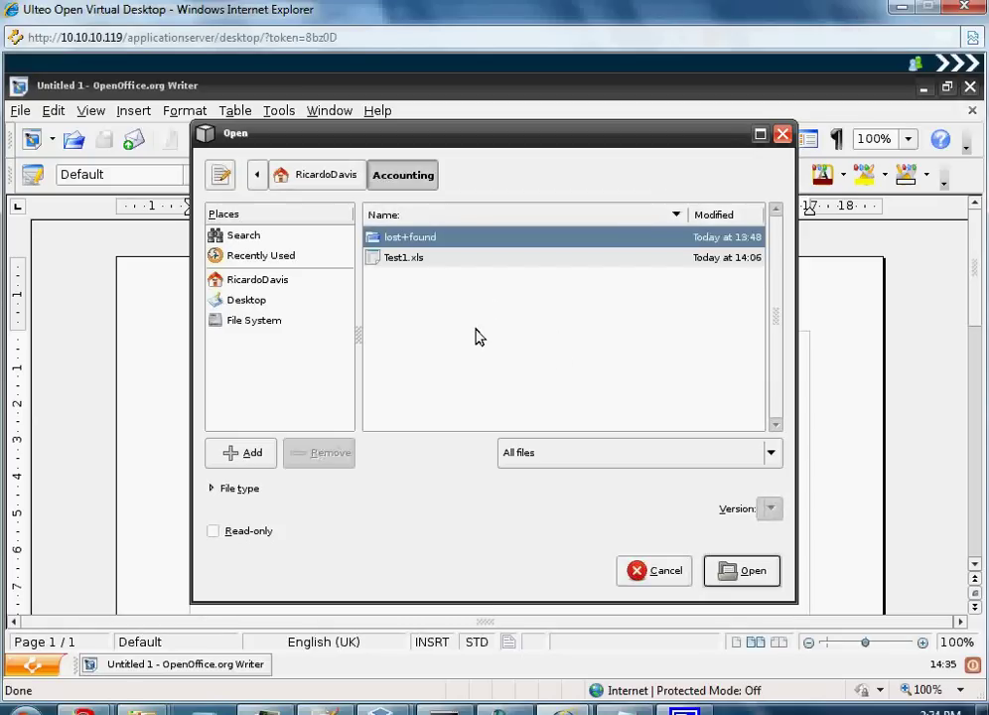
pyautogui.click(407, 264)
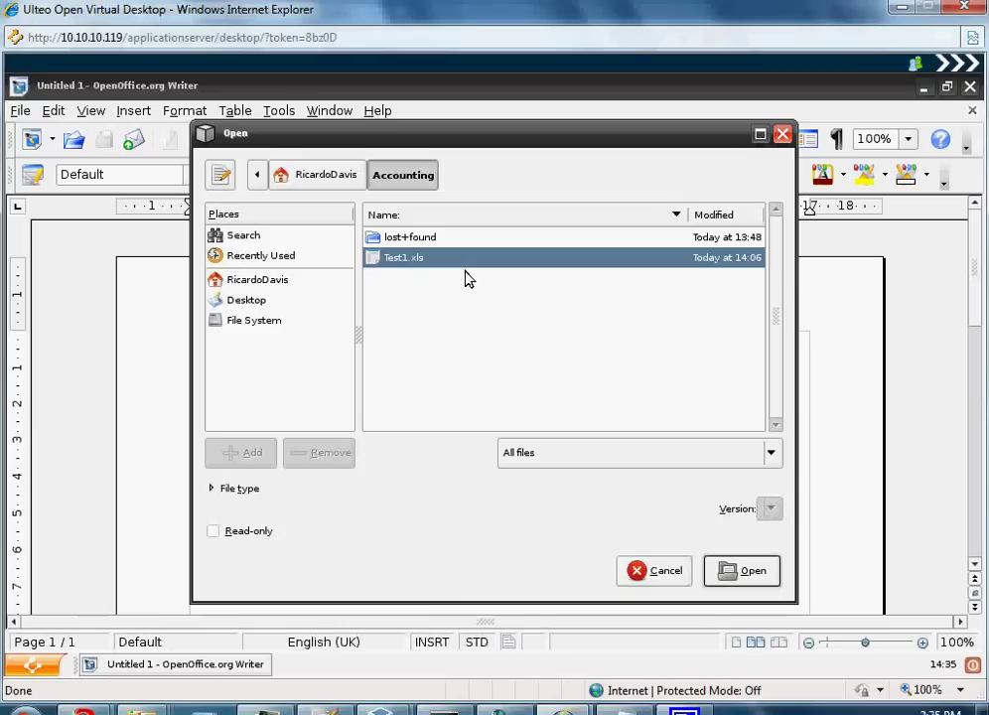
pyautogui.press('Return')
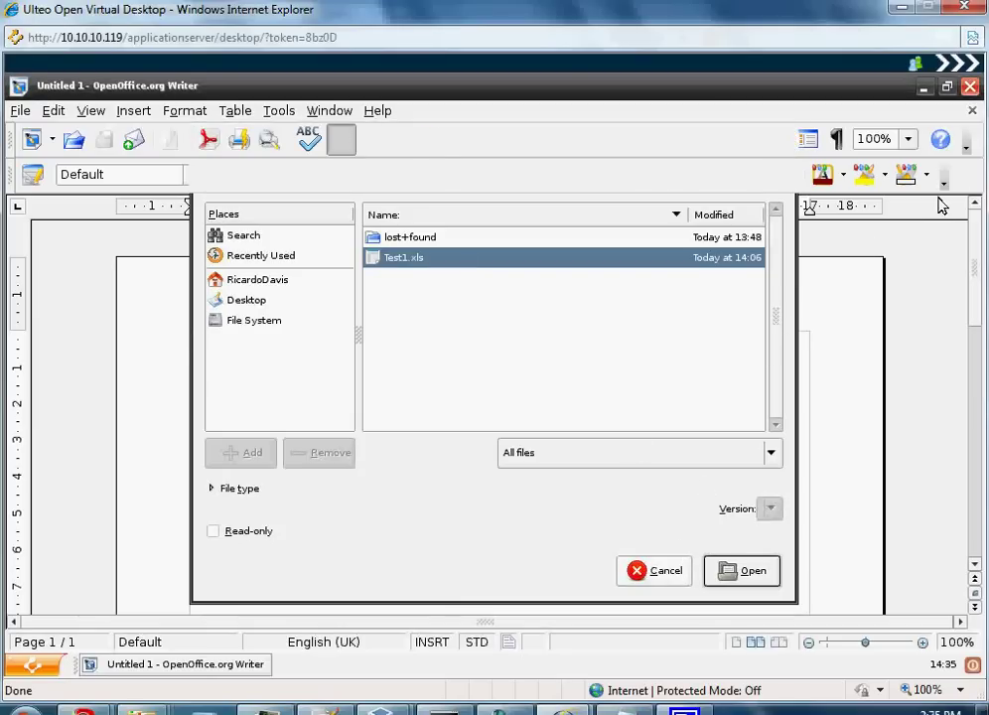
pyautogui.click(970, 88)
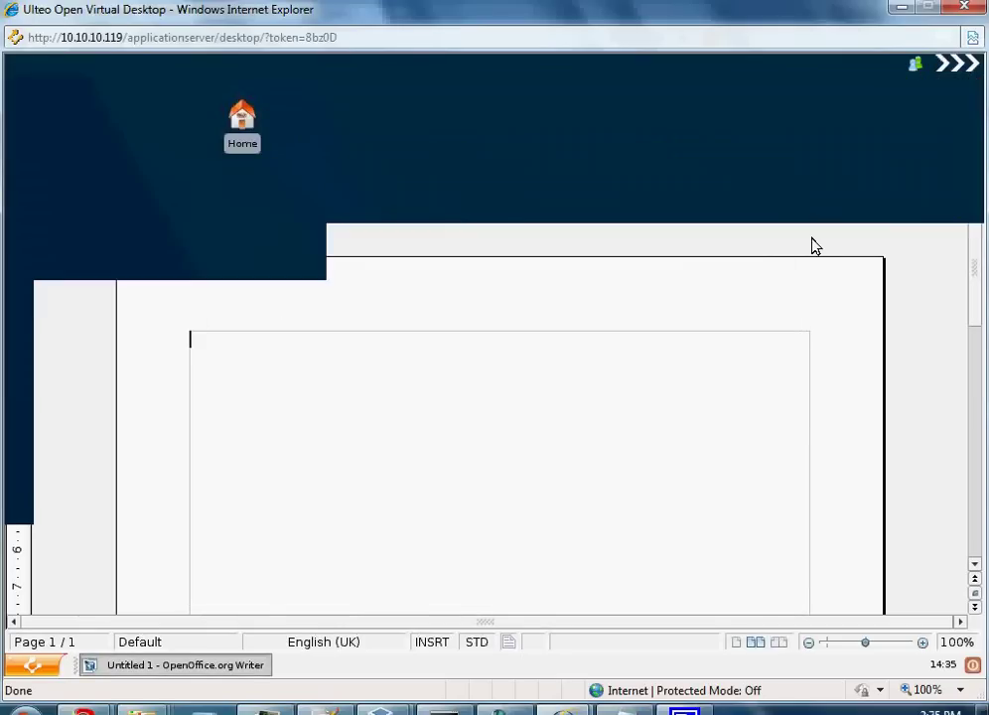
# Step: Examine the Desktop sharing invitation form with its email address and active mode options, and close it
pyautogui.click(919, 67)
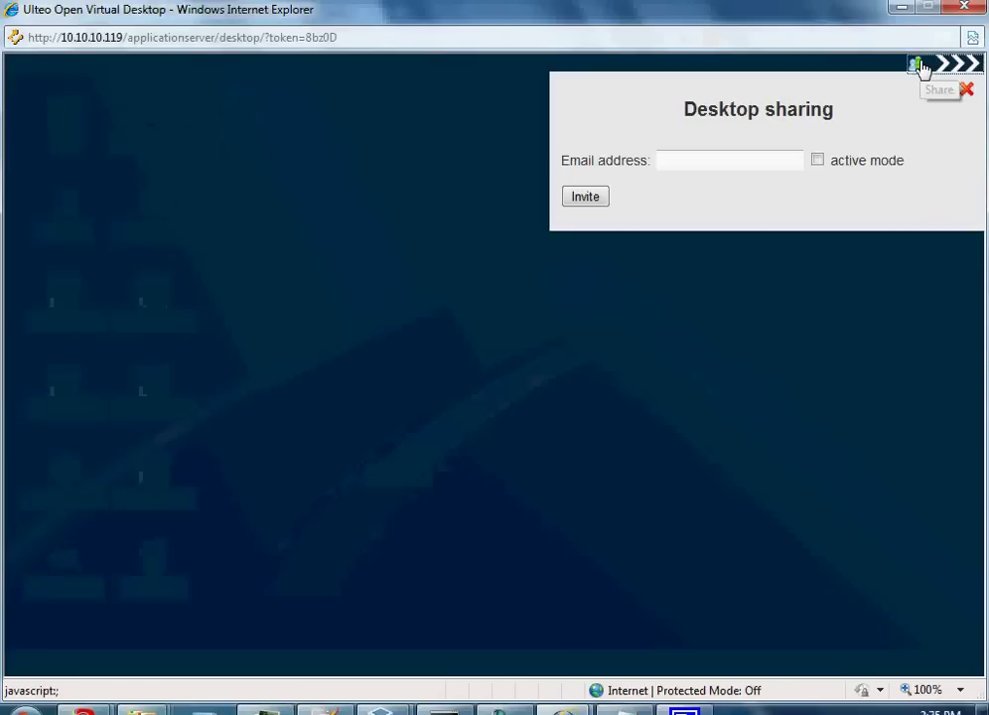
pyautogui.click(669, 161)
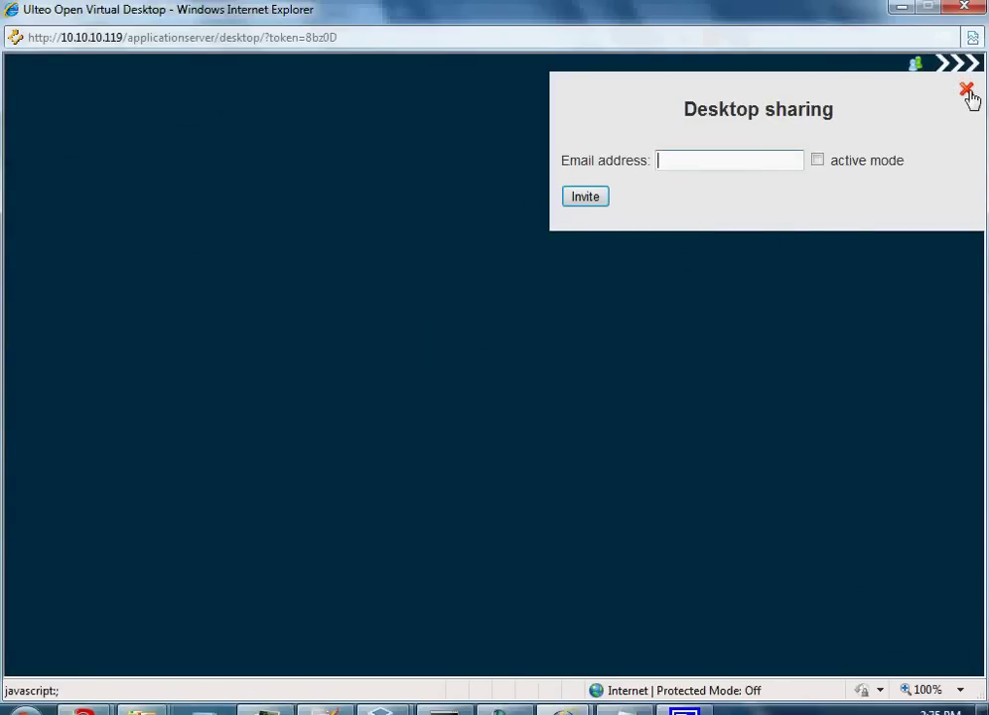
pyautogui.click(819, 161)
pyautogui.click(880, 160)
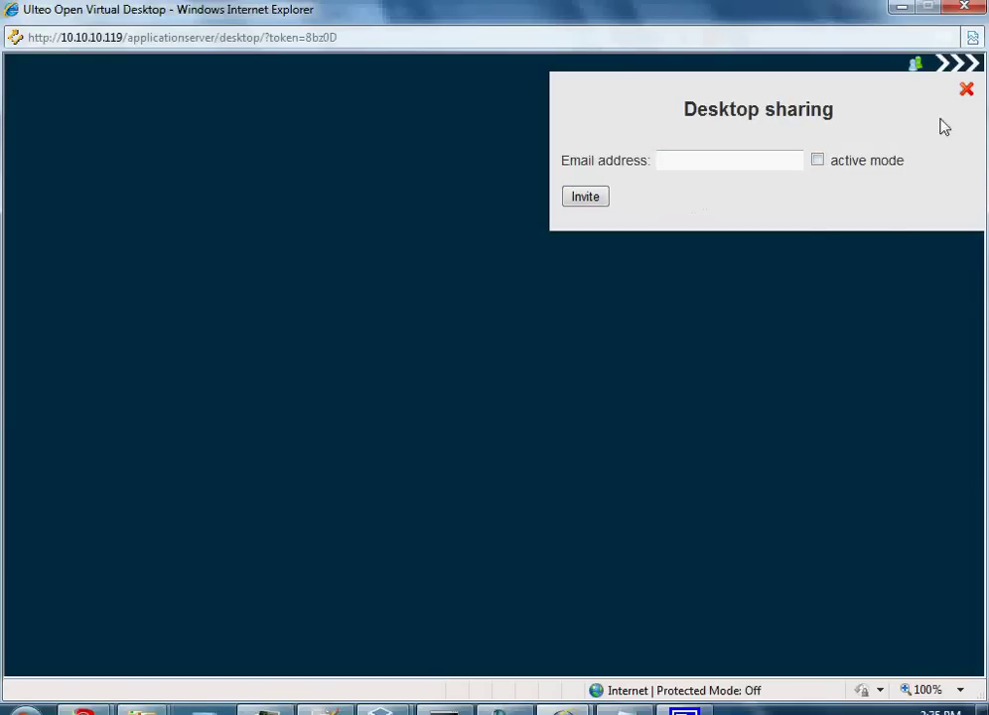
pyautogui.click(967, 91)
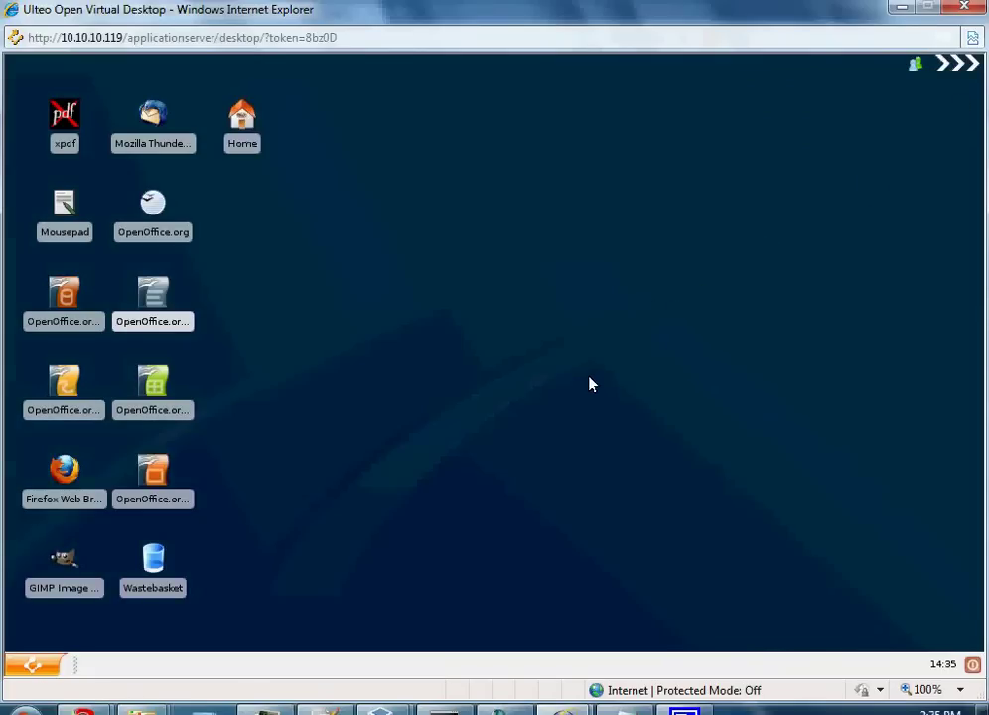
# Step: Log out of the virtual desktop session and switch to the Open Virtual Desktop administration console in Chrome
pyautogui.click(972, 663)
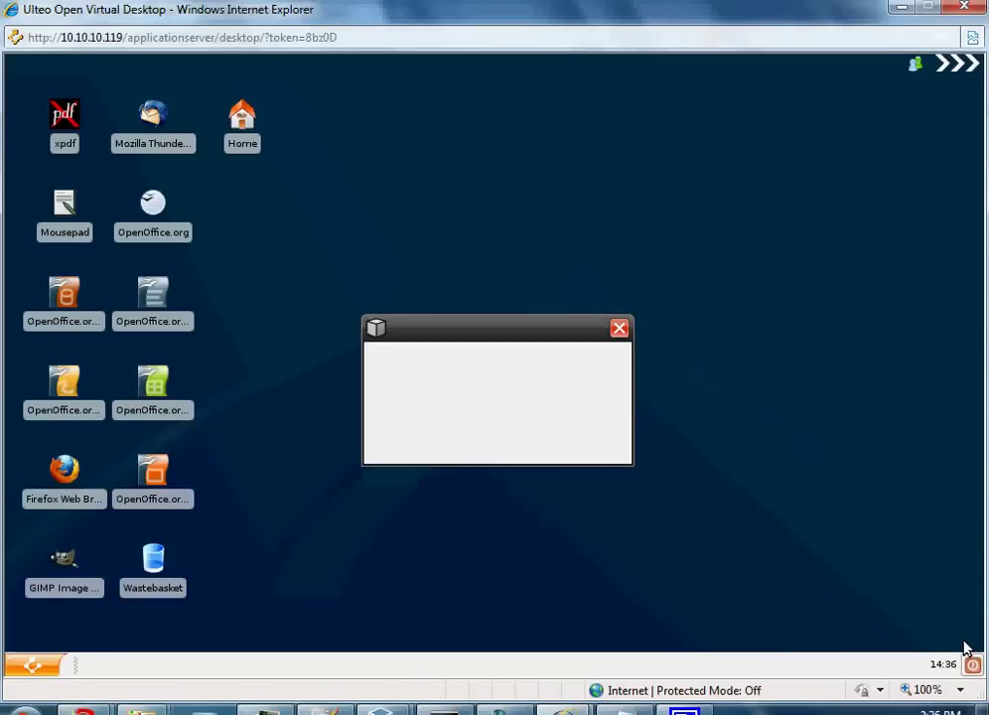
pyautogui.click(584, 449)
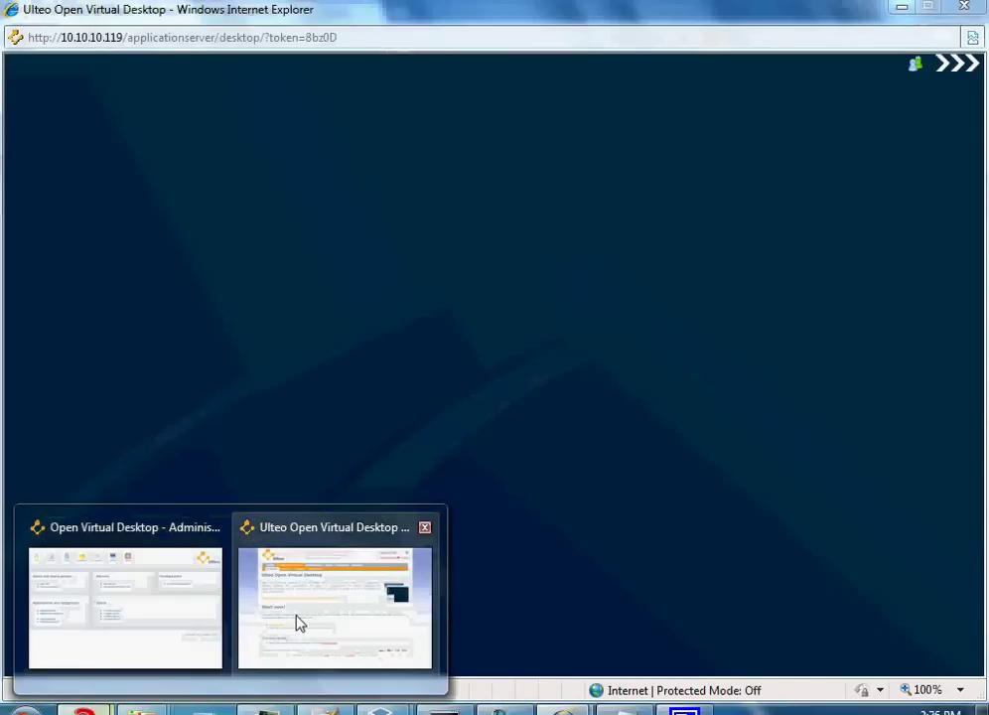
pyautogui.click(148, 621)
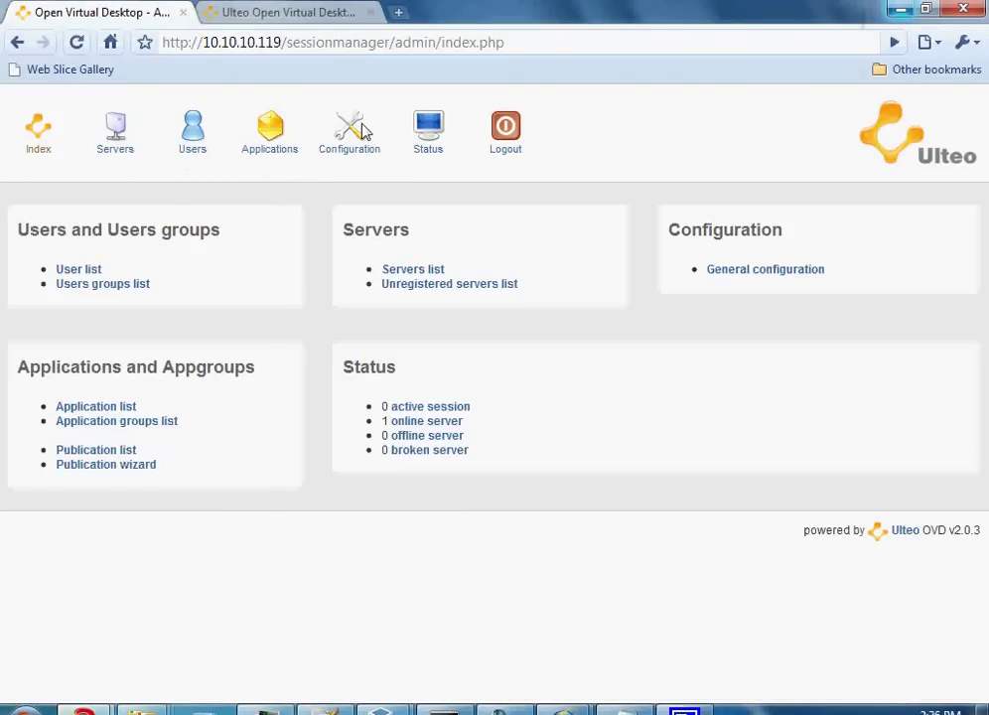
# Step: Set the default mode for sessions to Portal in the session settings and save the configuration
pyautogui.click(350, 137)
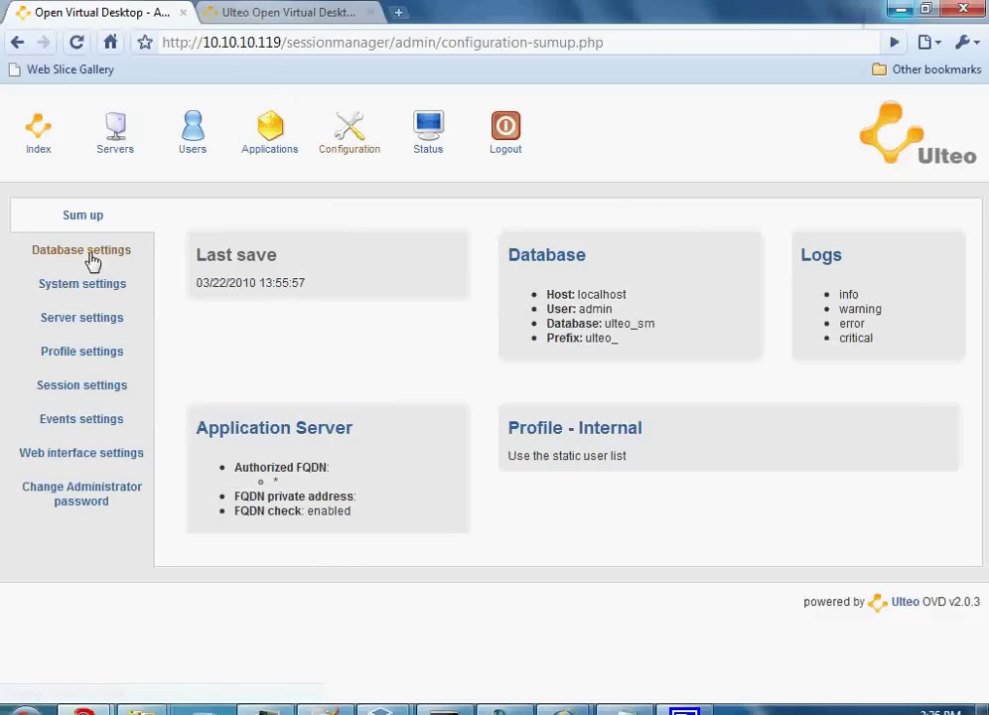
pyautogui.click(60, 386)
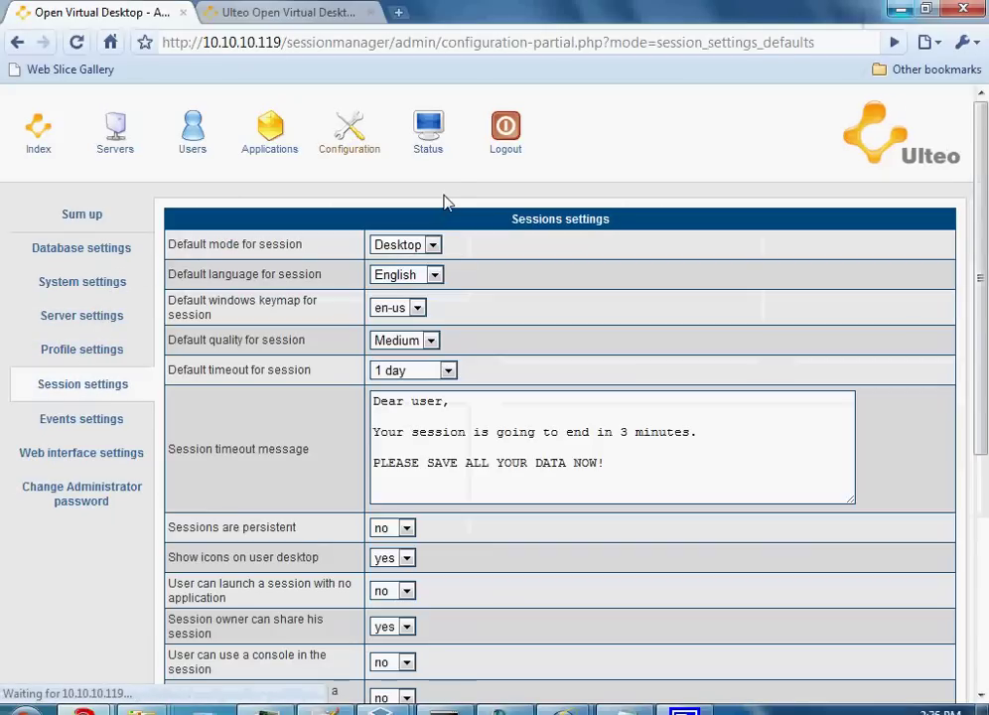
pyautogui.click(413, 246)
pyautogui.click(410, 281)
pyautogui.scroll(-4, 700, 307)
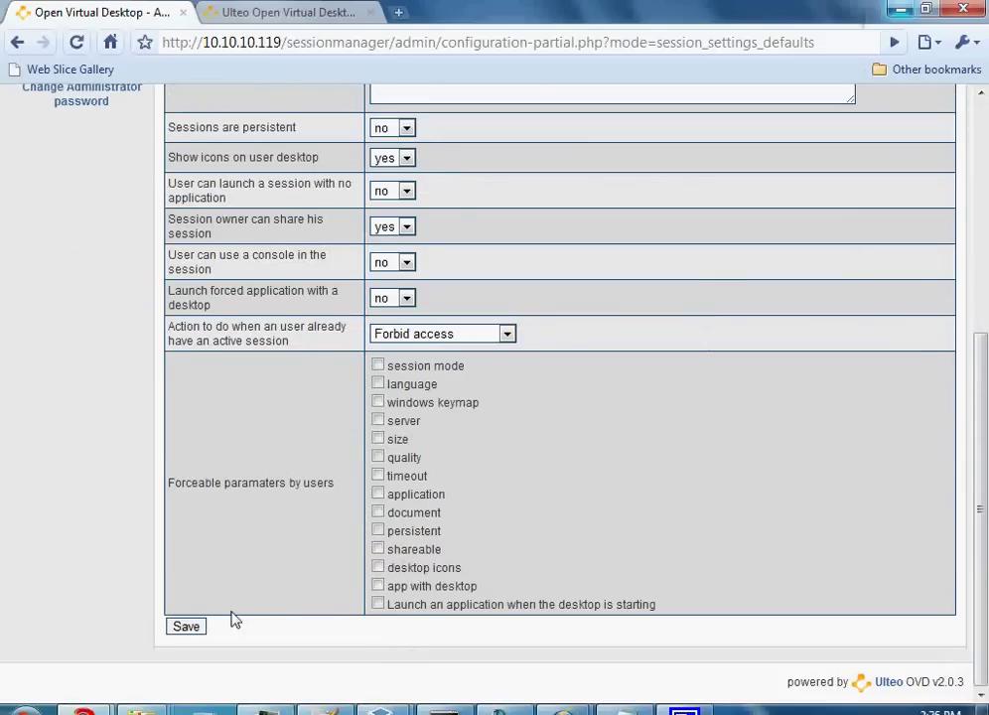
pyautogui.click(203, 627)
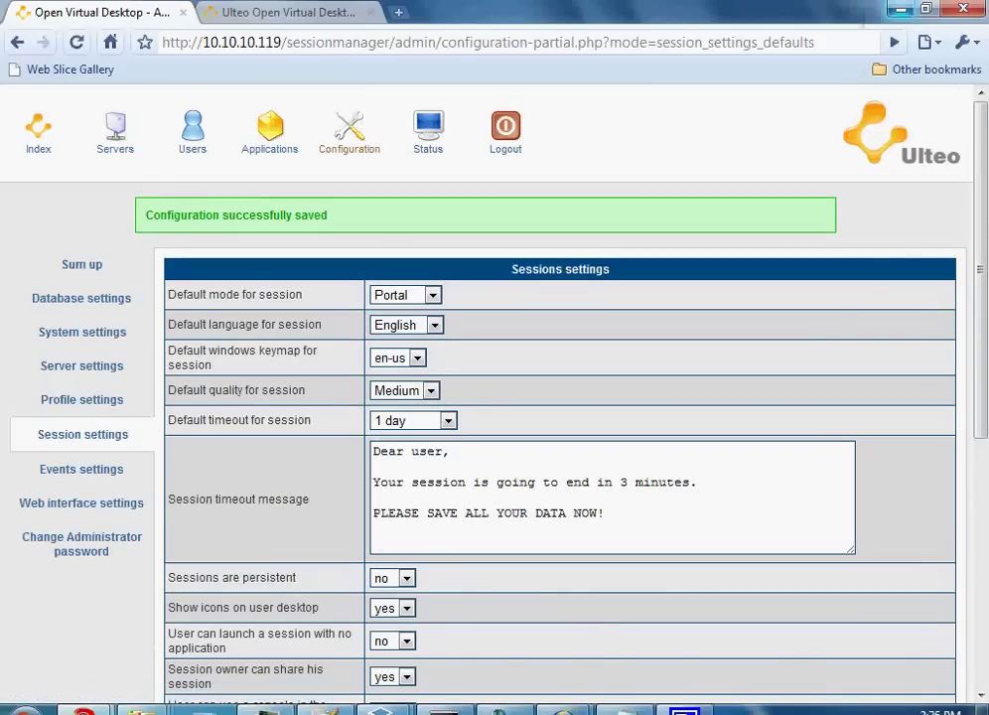
# Step: Switch to the Open Virtual Desktop login page in Internet Explorer and log in as a different user
pyautogui.moveTo(564, 709)
pyautogui.click(655, 638)
pyautogui.click(491, 467)
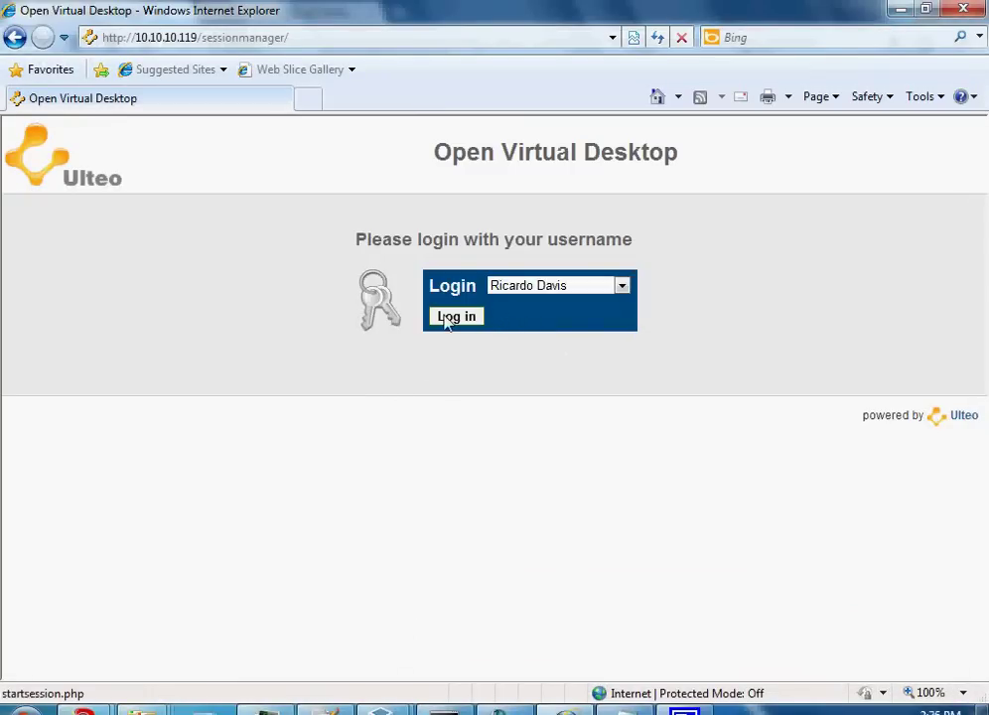
pyautogui.click(543, 285)
pyautogui.click(548, 381)
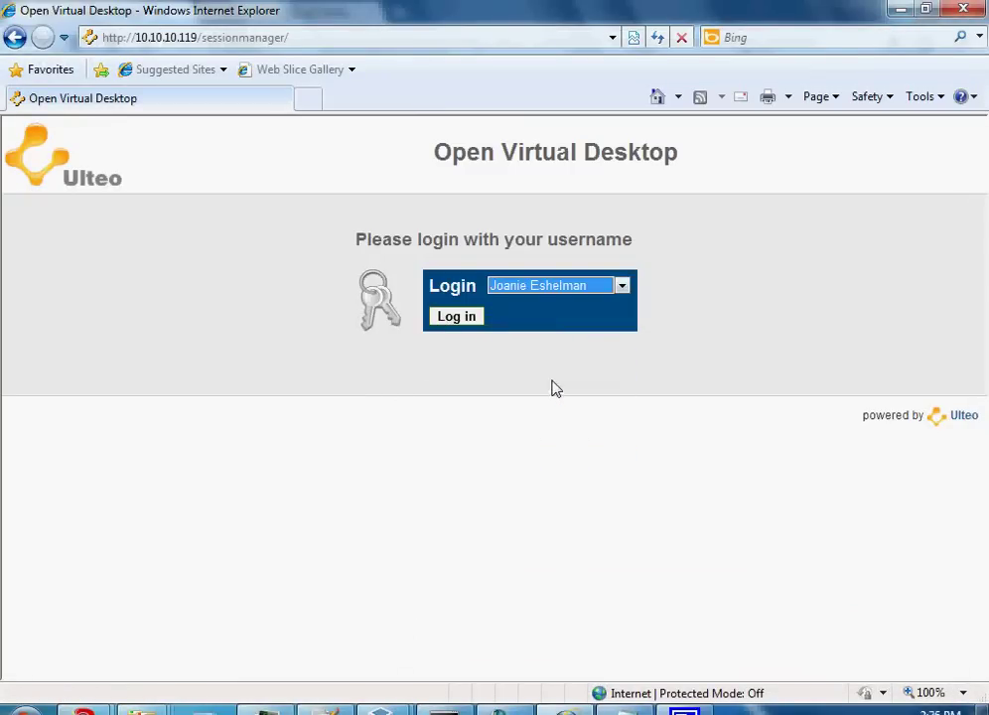
pyautogui.click(462, 322)
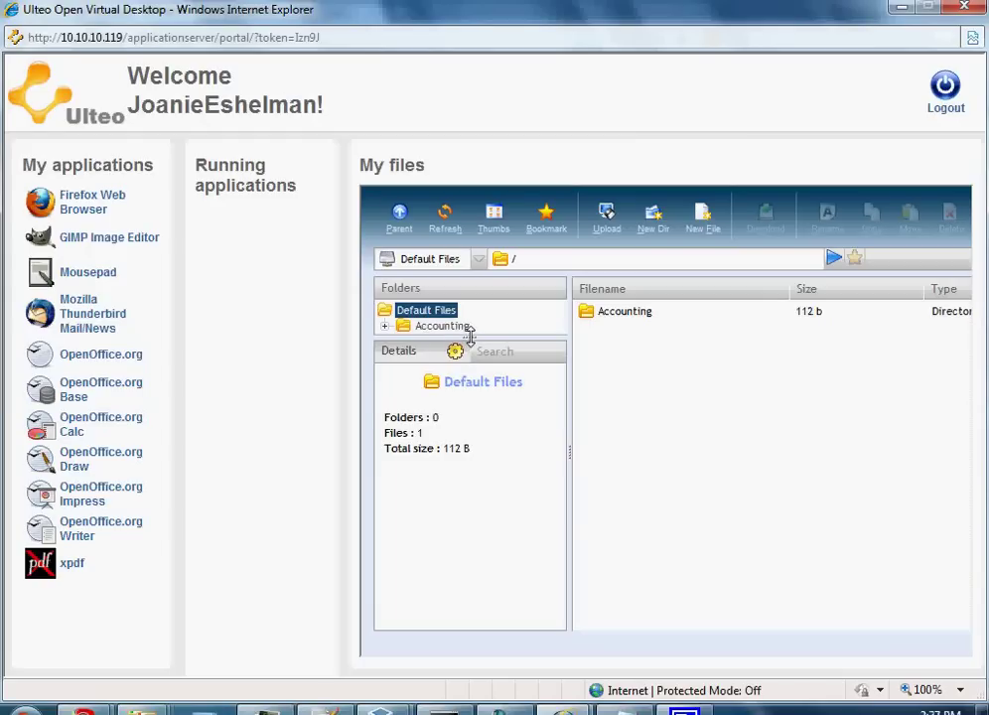
# Step: Enlarge the portal's folder tree area, expand the Accounting folder, and open Test1.xls from it
pyautogui.moveTo(467, 336); pyautogui.dragTo(468, 394)
pyautogui.click(386, 326)
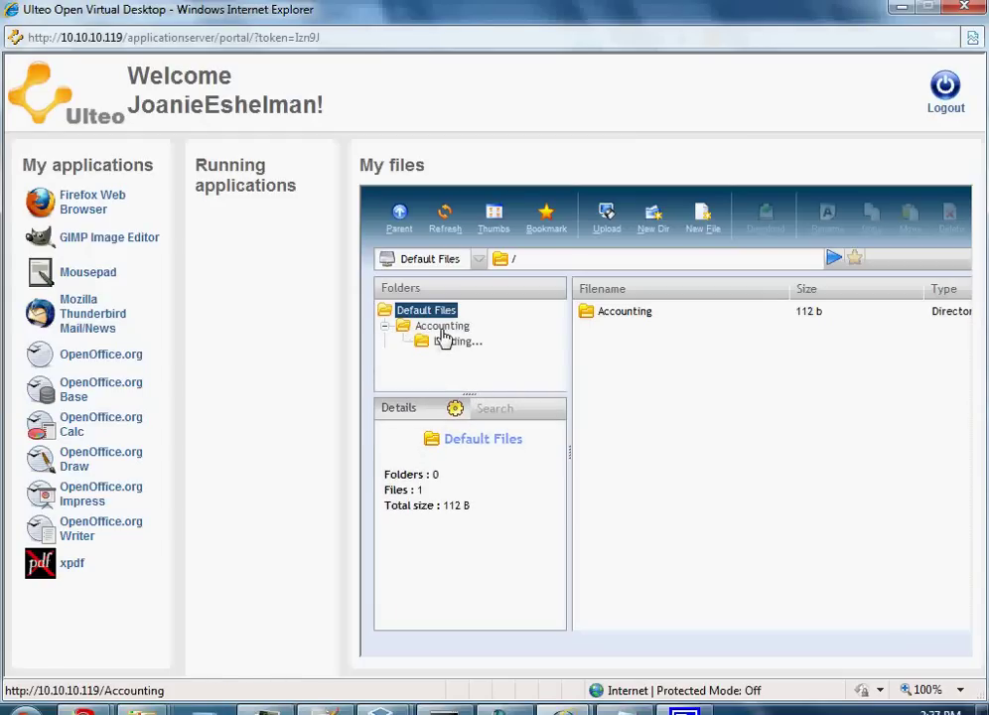
pyautogui.click(439, 329)
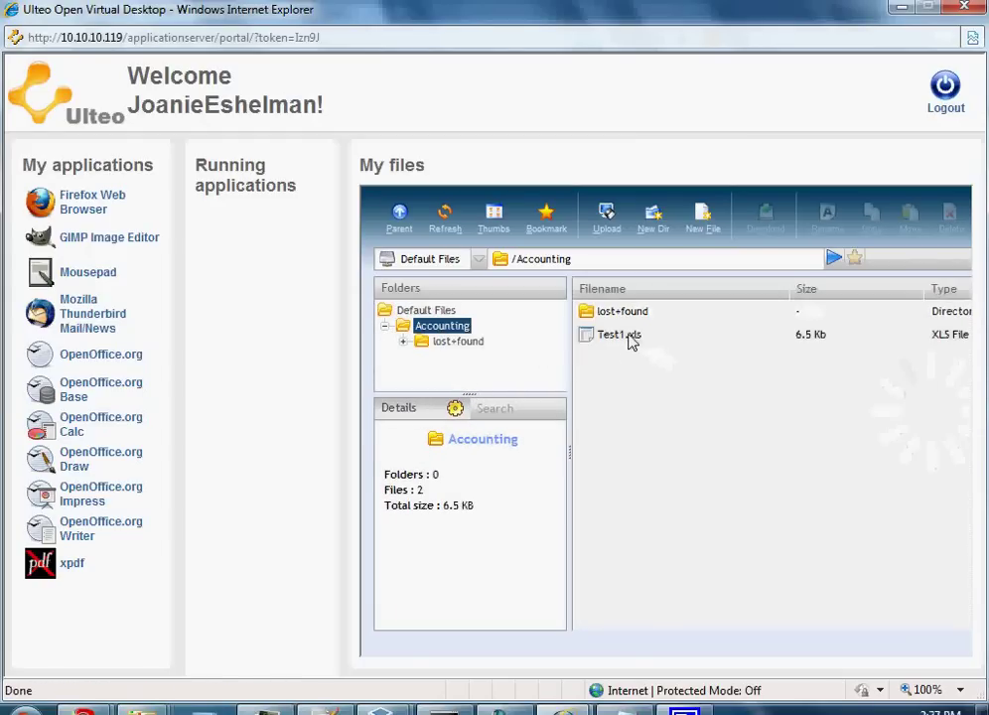
pyautogui.doubleClick(629, 337)
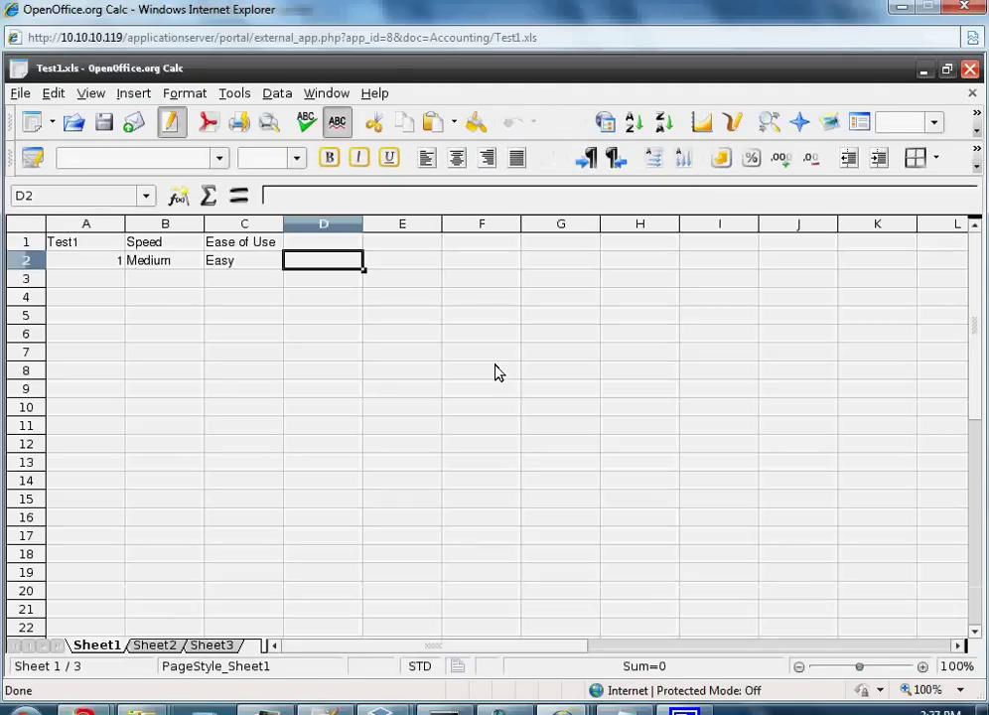
# Step: Enter "edit" in cell A3 and save Test1.xls in its current format, turning off the question about not saving in ODF format
pyautogui.click(95, 283)
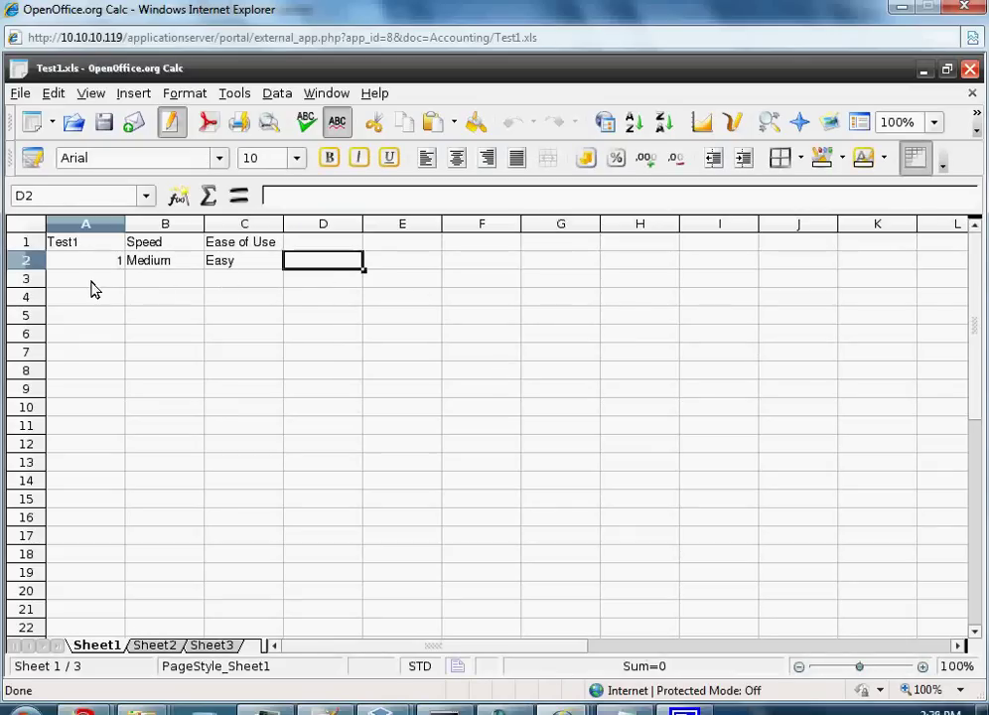
pyautogui.write('ed')
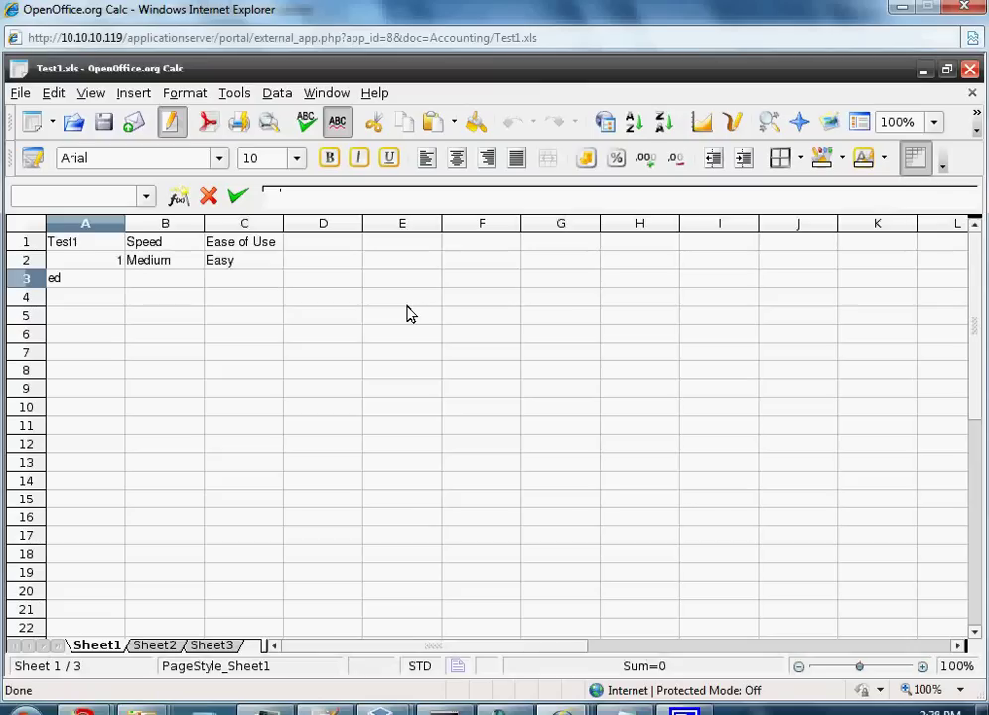
pyautogui.write('it')
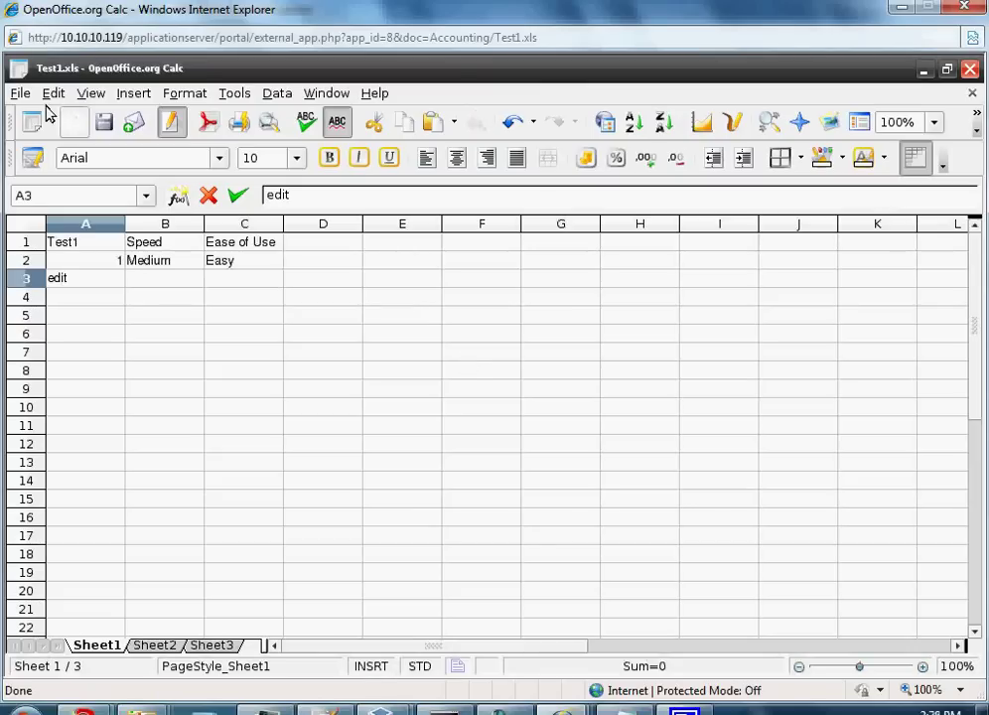
pyautogui.click(20, 93)
pyautogui.click(49, 224)
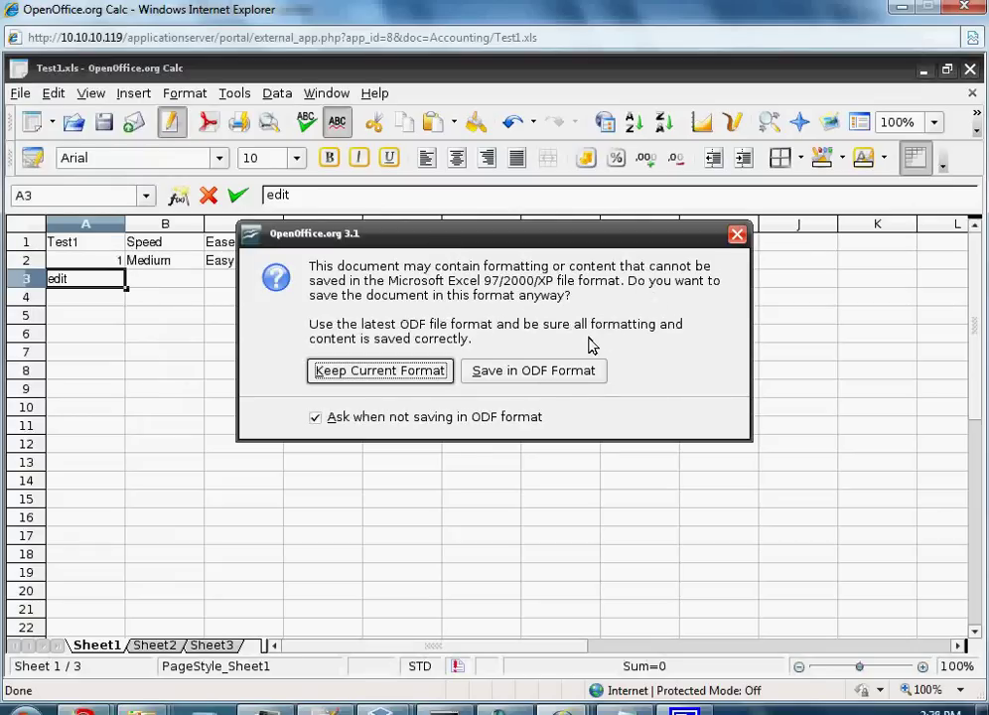
pyautogui.click(337, 419)
pyautogui.click(401, 371)
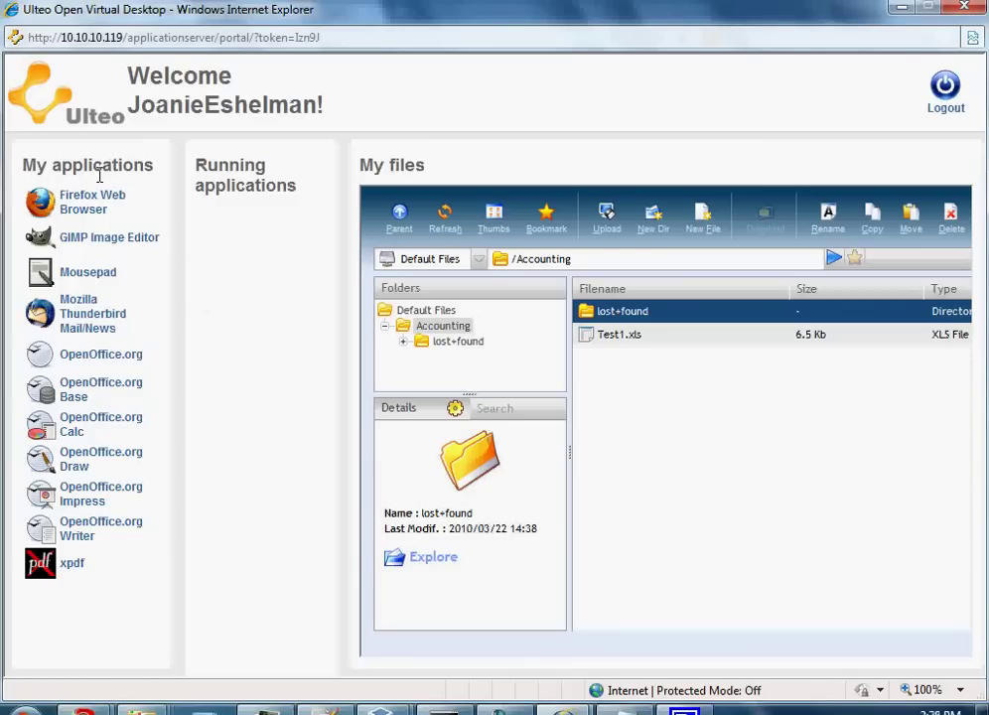
# Step: Launch Firefox Web Browser from the portal's applications and look over the Ulteo Go start page
pyautogui.click(83, 208)
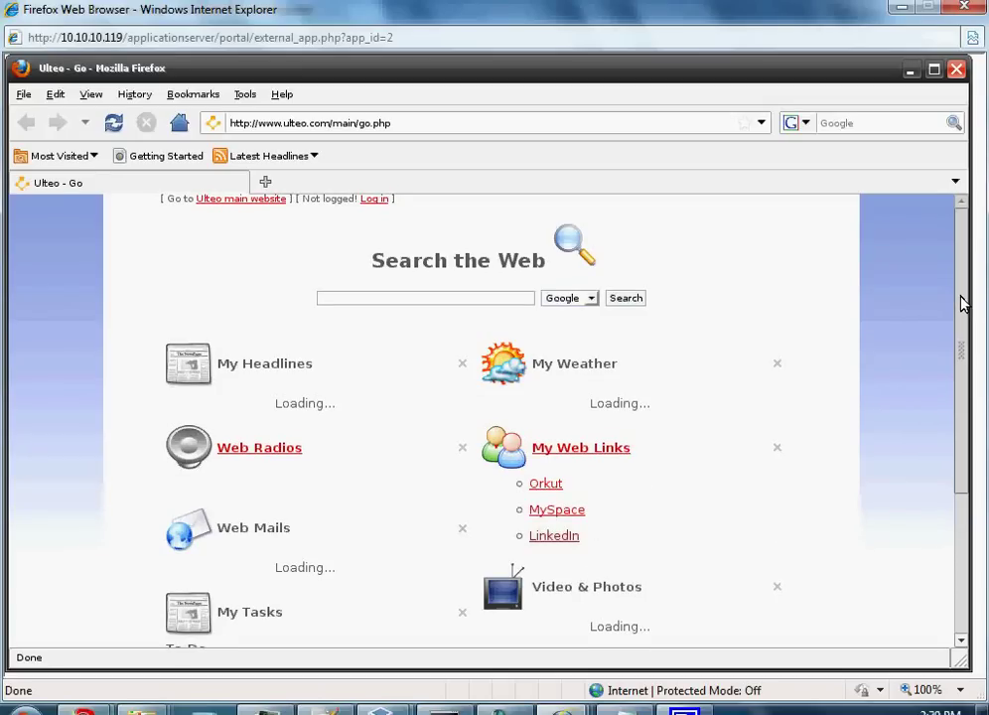
pyautogui.scroll(-1, 961, 302)
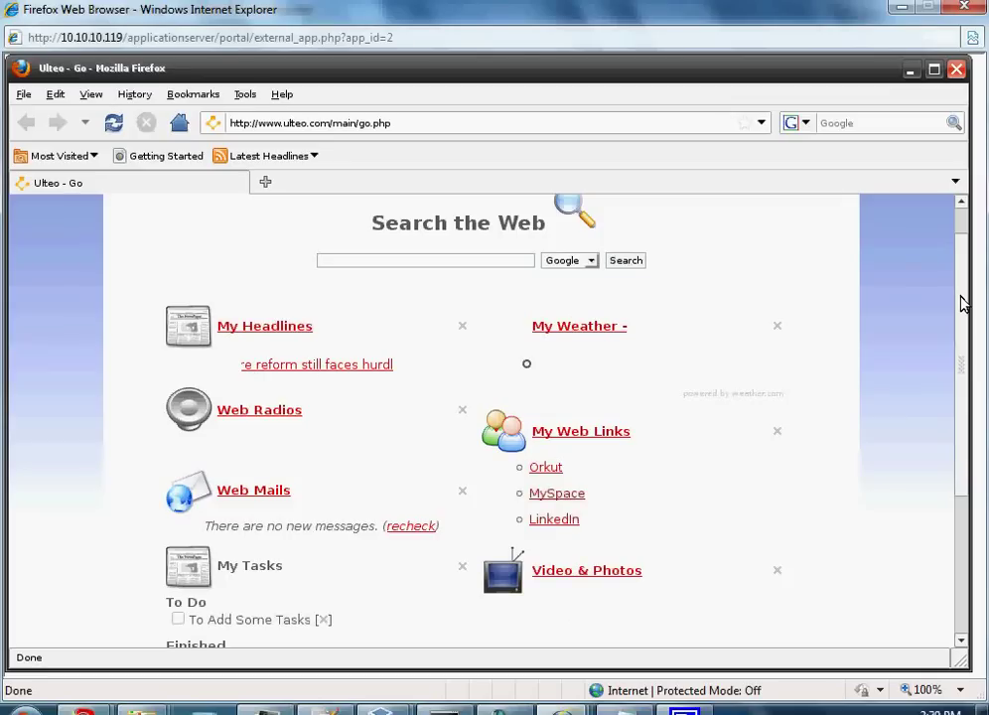
pyautogui.moveTo(962, 303); pyautogui.dragTo(967, 235)
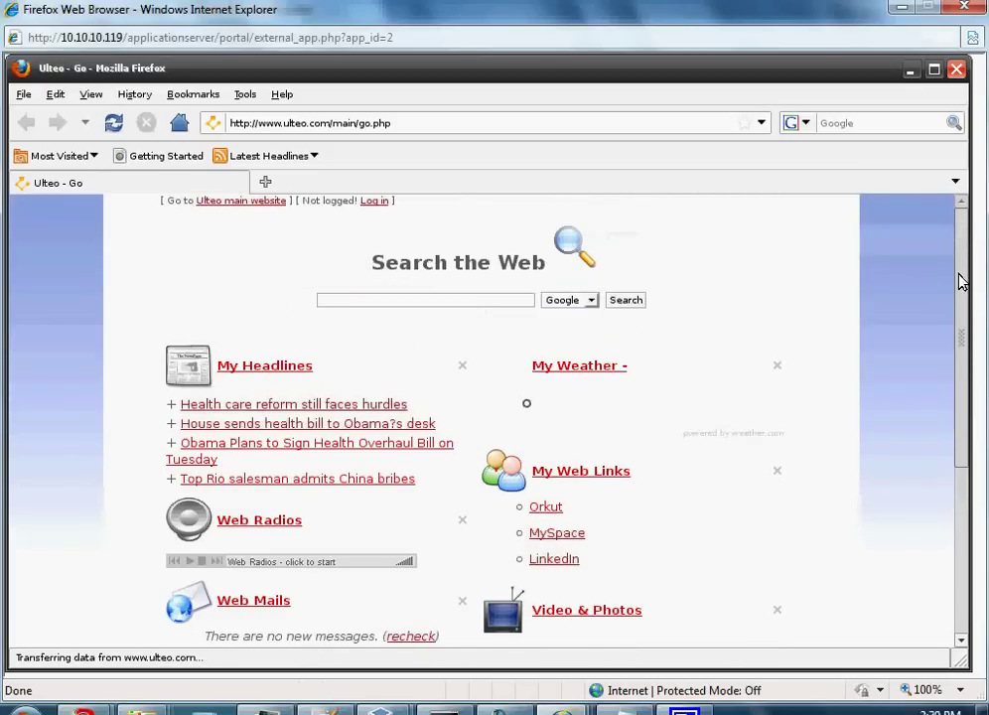
# Step: Close the Firefox application window, log out of the portal, and close the ended session window
pyautogui.moveTo(962, 281); pyautogui.dragTo(963, 220)
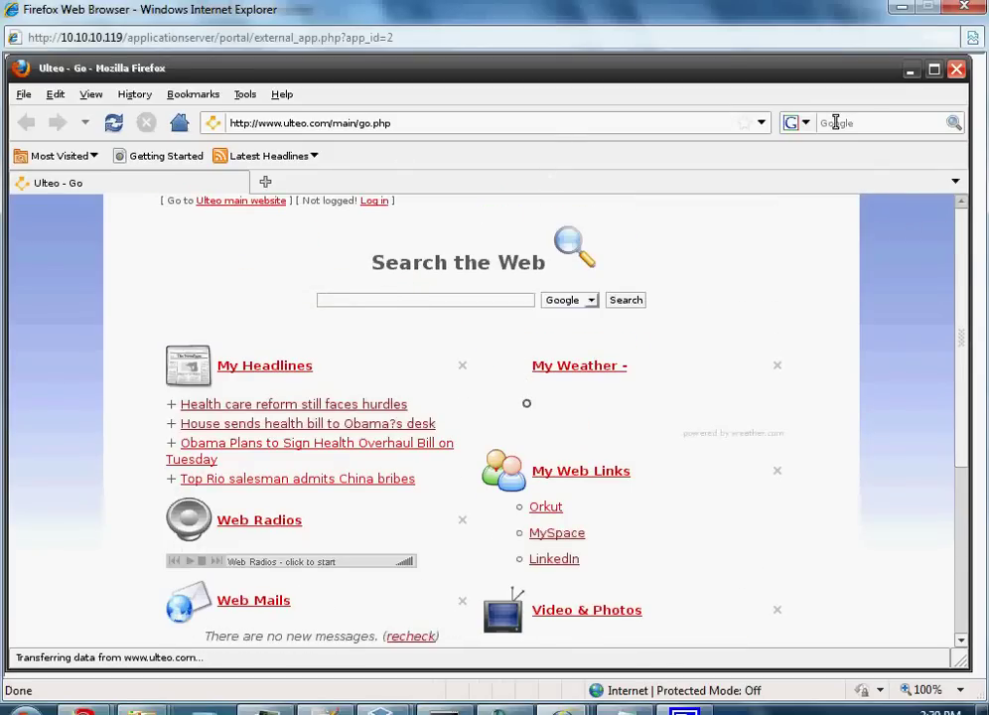
pyautogui.click(957, 69)
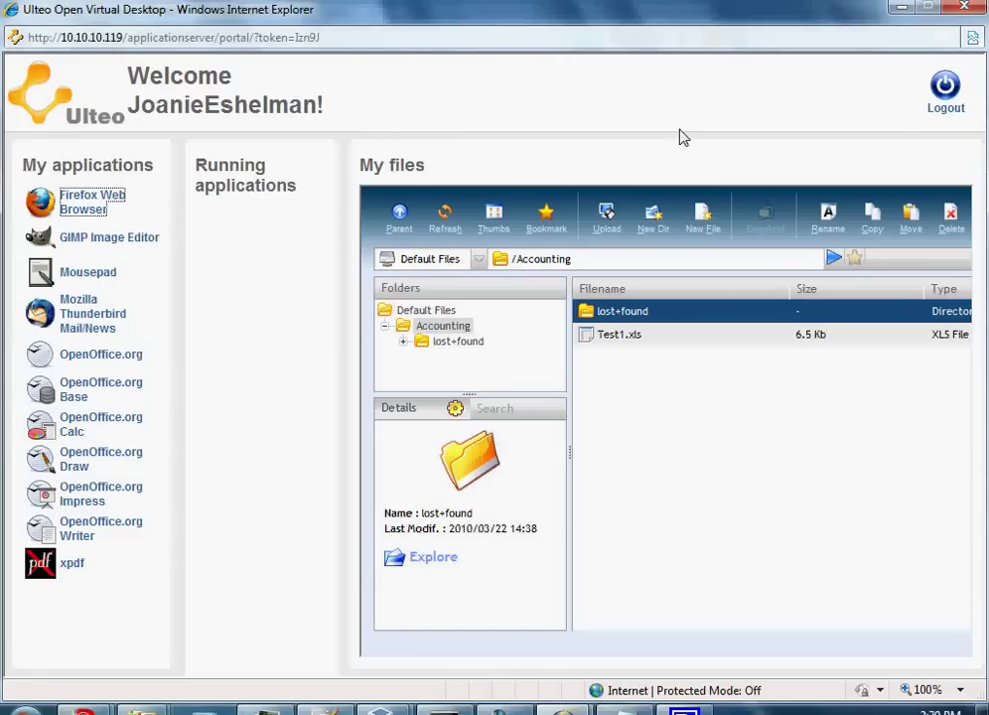
pyautogui.click(944, 85)
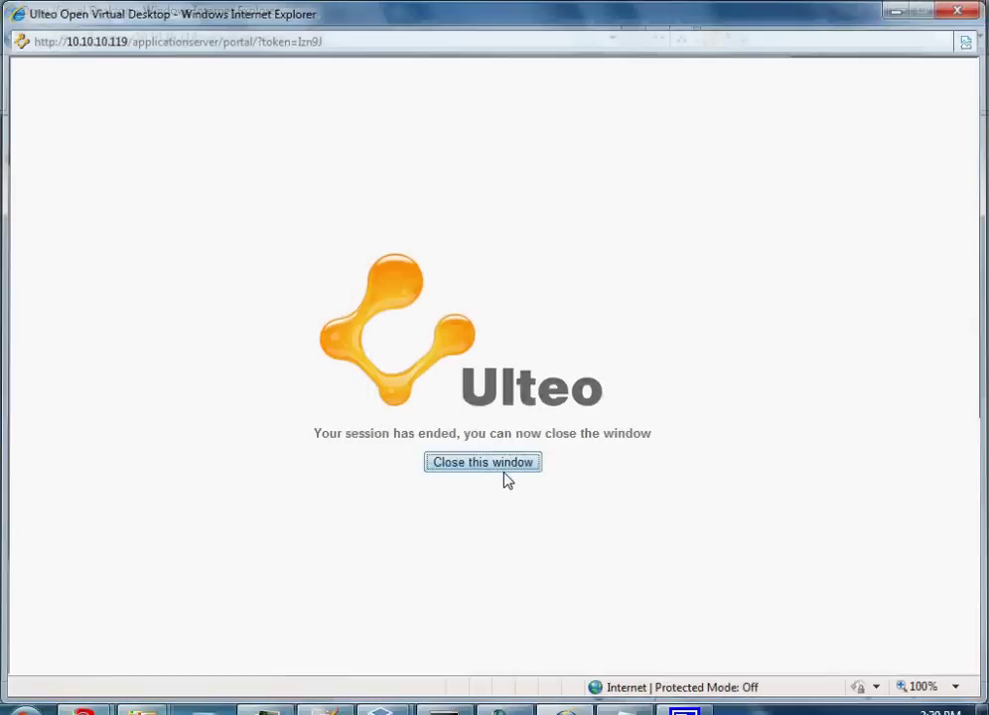
pyautogui.click(504, 470)
# Step: Switch to the Open Virtual Desktop administration page in Chrome and review the options on the Session settings page
pyautogui.moveTo(203, 709)
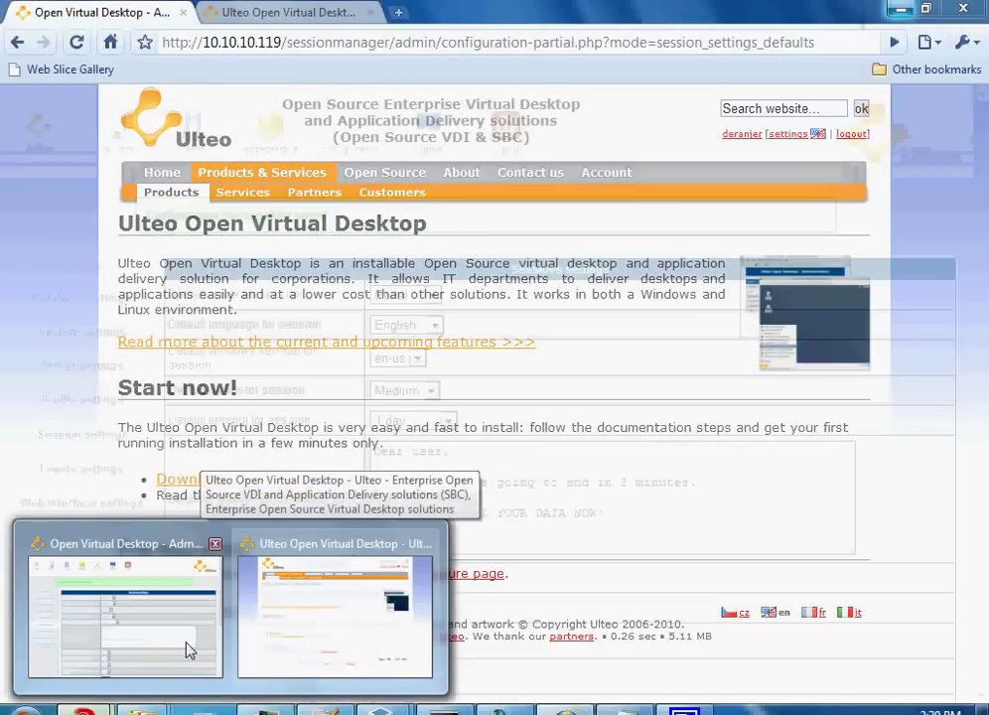
pyautogui.click(338, 653)
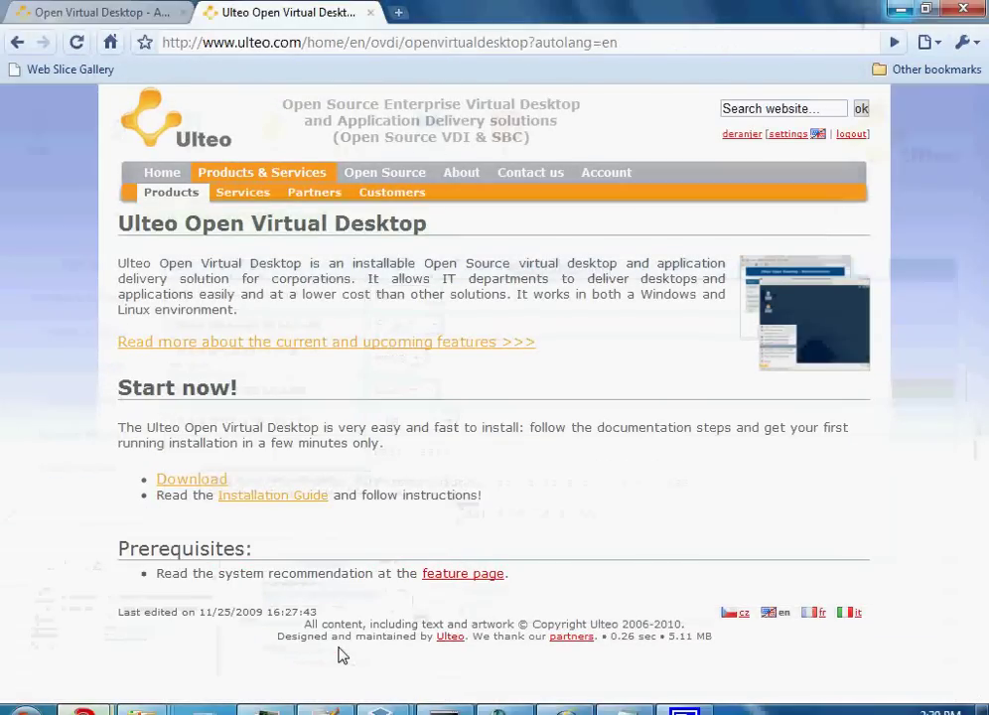
pyautogui.click(106, 10)
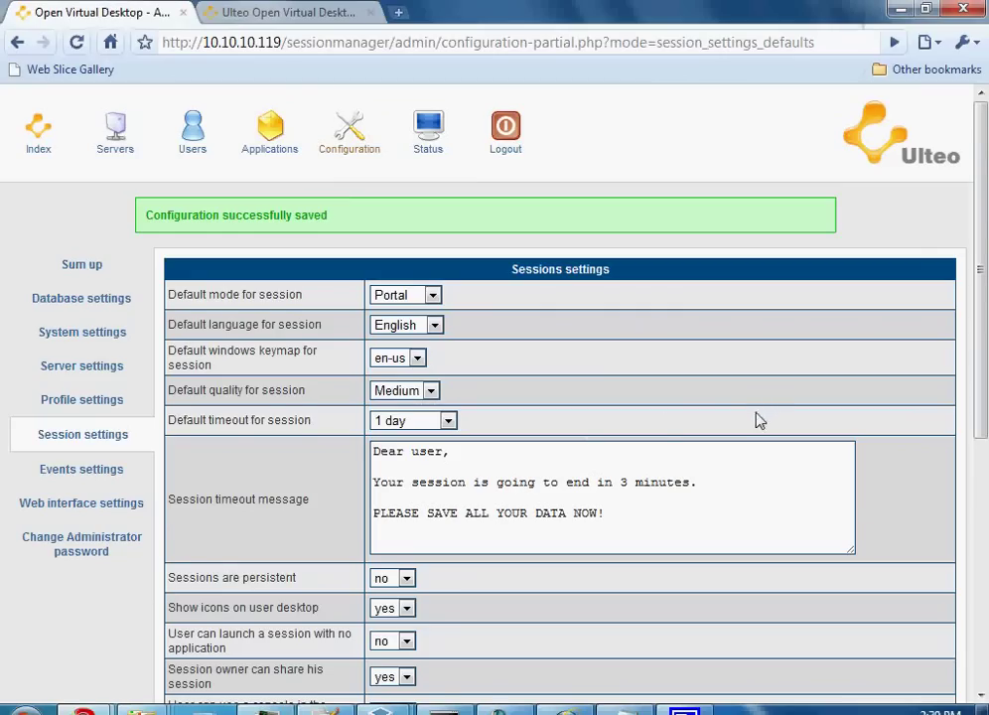
pyautogui.scroll(-5, 750, 429)
pyautogui.scroll(3, 745, 435)
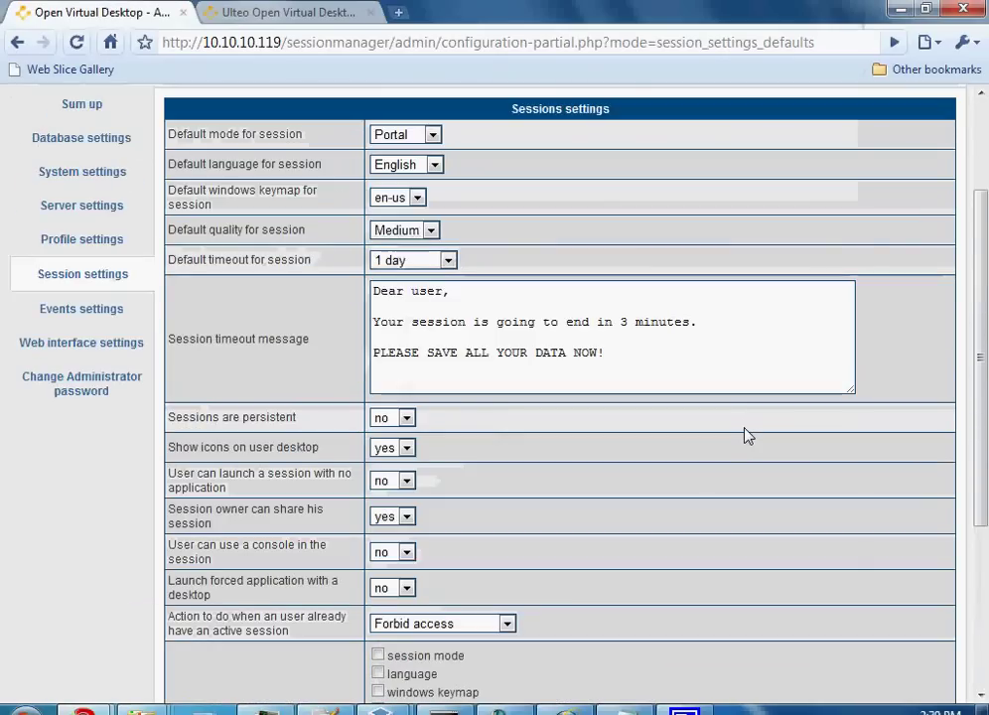
pyautogui.scroll(-3, 748, 435)
pyautogui.scroll(1, 646, 271)
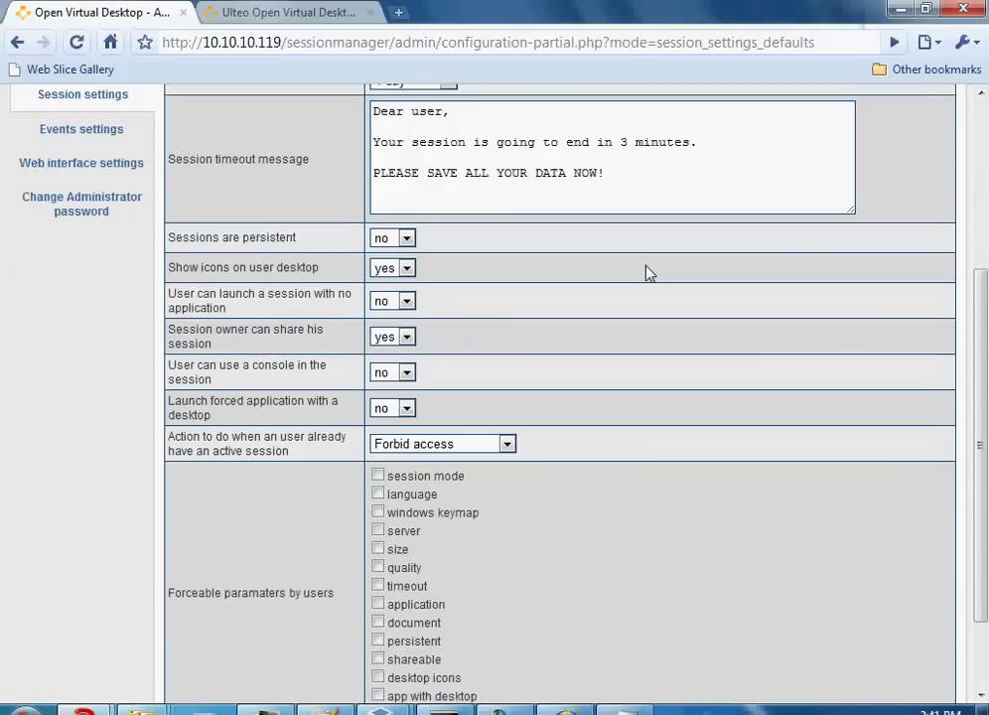
pyautogui.scroll(3, 626, 527)
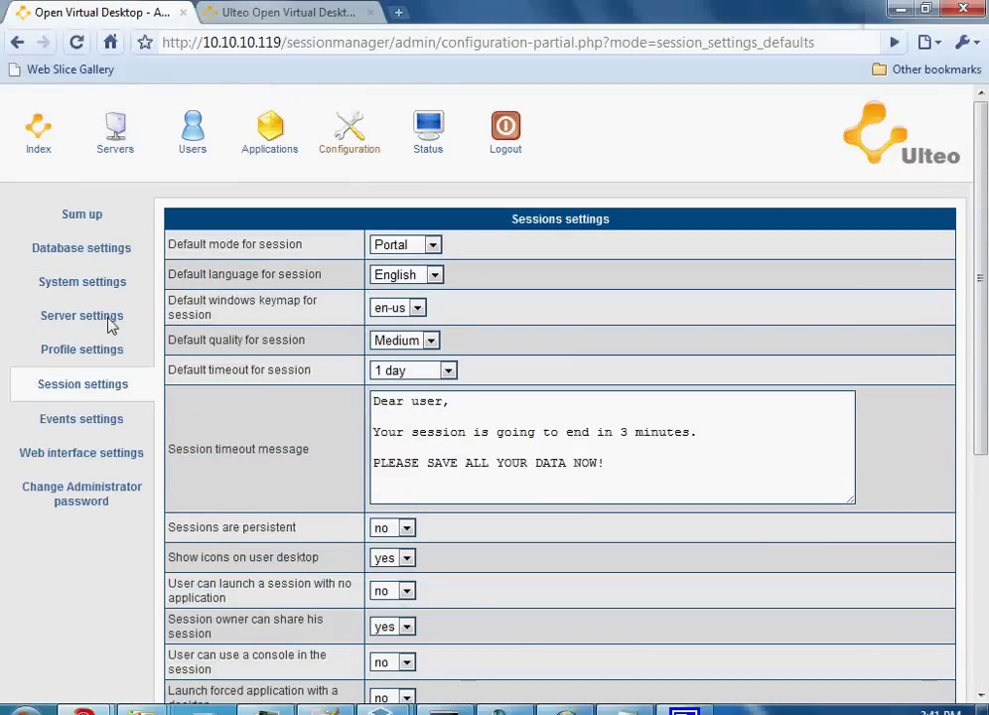
# Step: Examine the Application Server settings, from authorized machines down to the load balancing policy
pyautogui.click(82, 318)
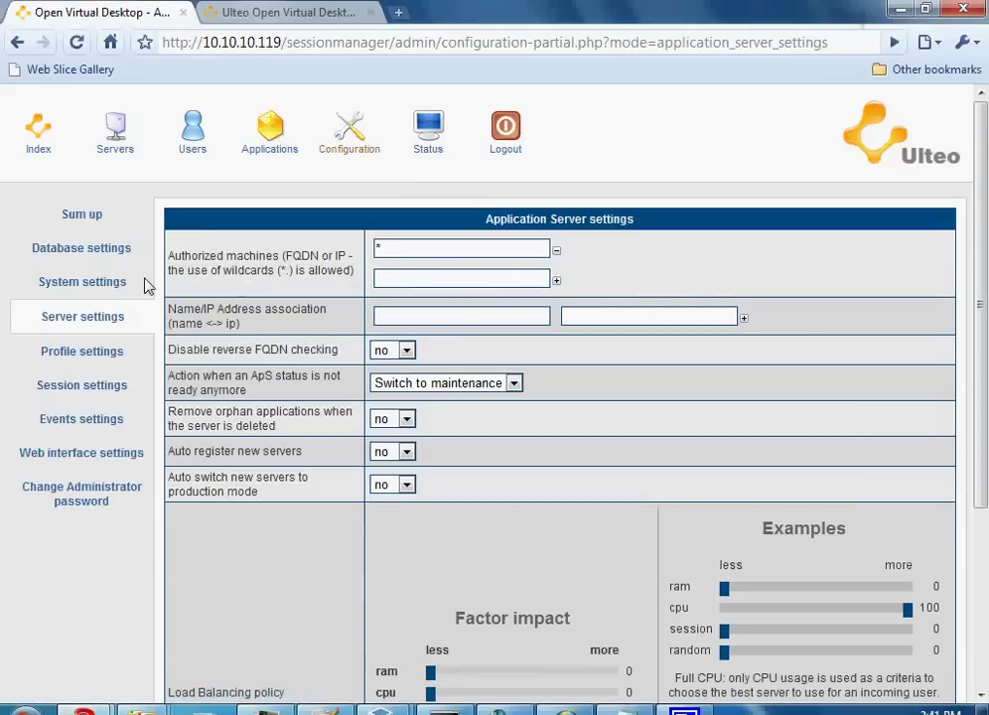
pyautogui.click(79, 250)
pyautogui.click(72, 319)
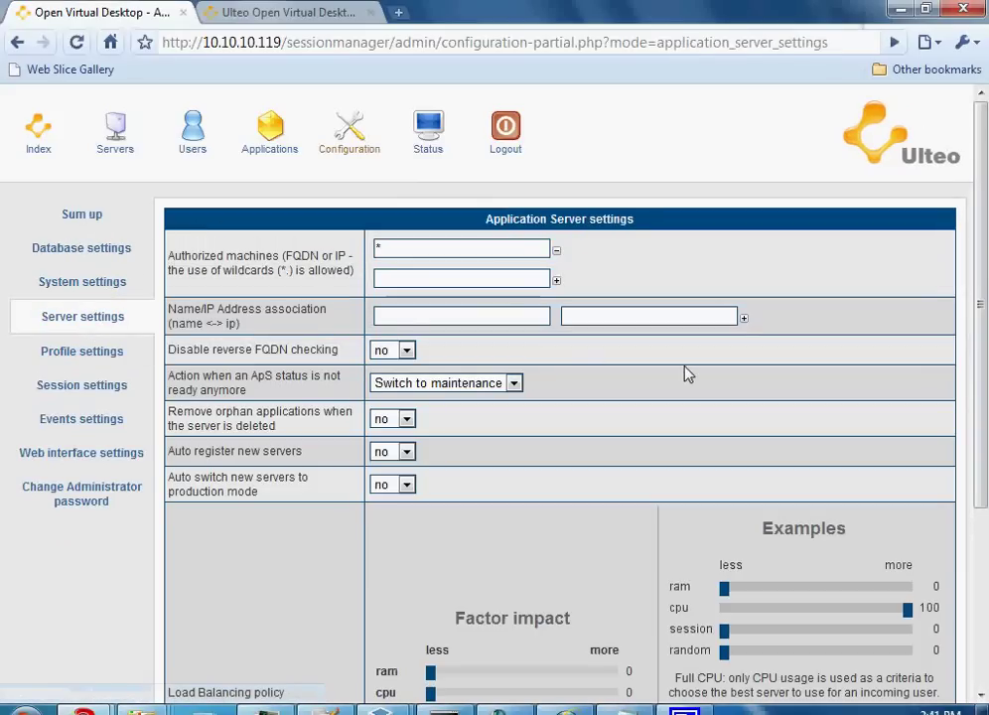
pyautogui.scroll(-2, 656, 368)
pyautogui.scroll(2, 342, 313)
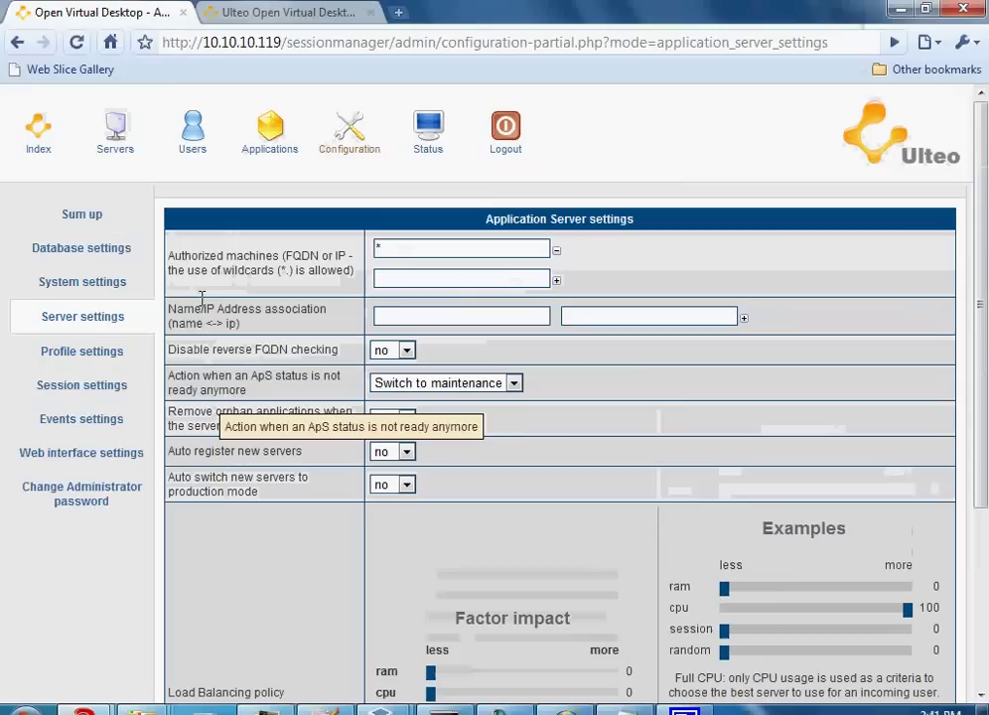
# Step: Show the Lightweight Directory Access Protocol (LDAP) form in the profile settings and review its server, user, group and home directory options
pyautogui.click(83, 351)
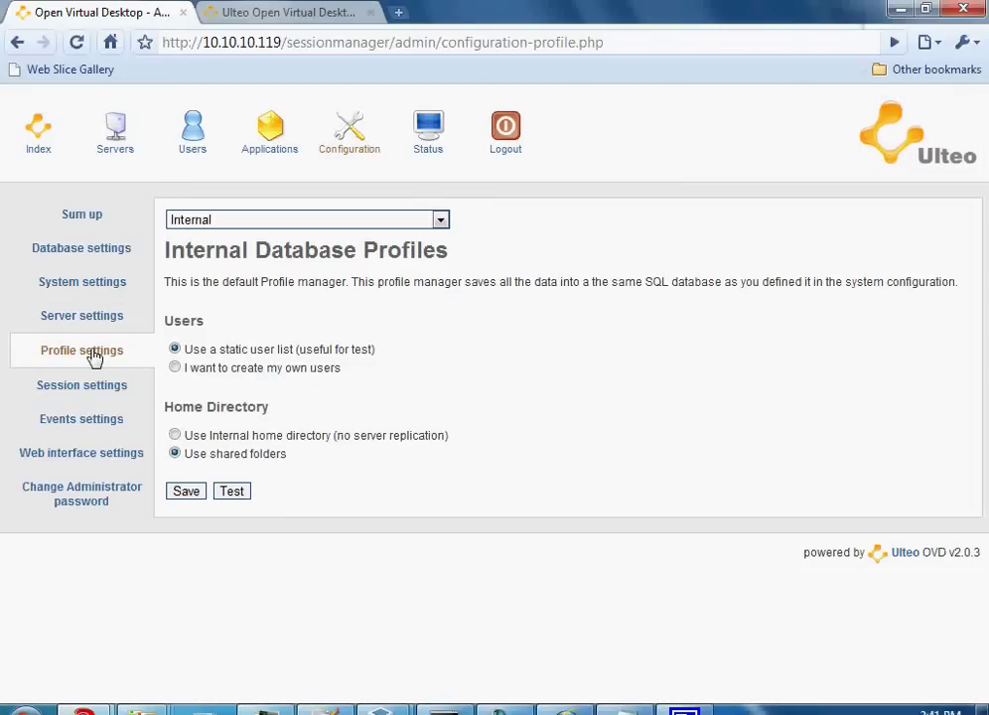
pyautogui.click(321, 220)
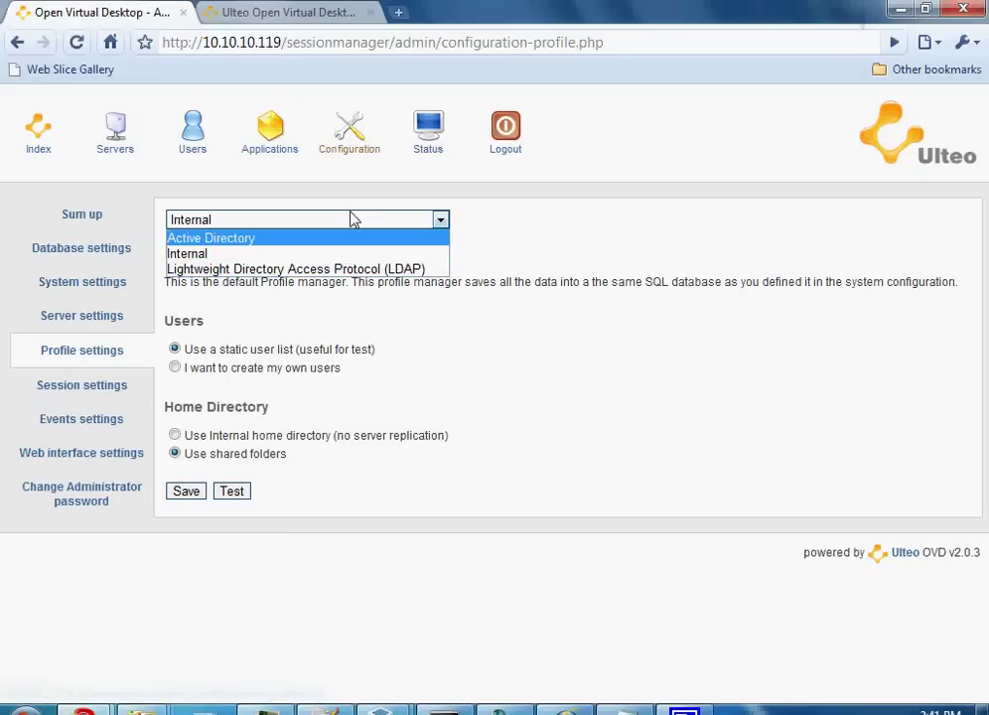
pyautogui.click(179, 270)
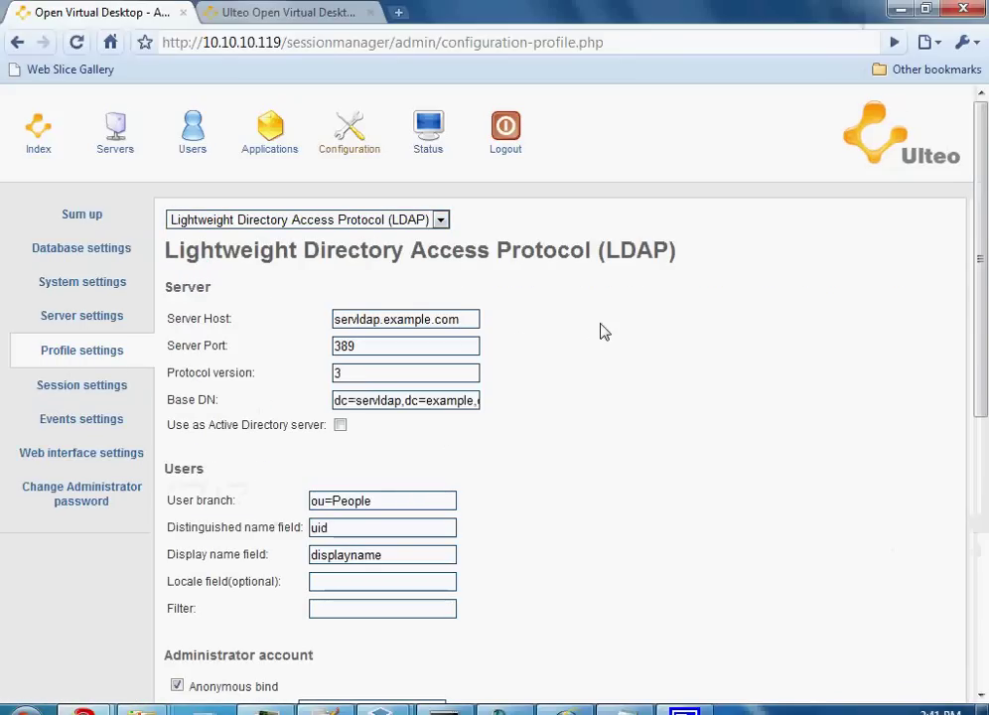
pyautogui.scroll(-1, 605, 335)
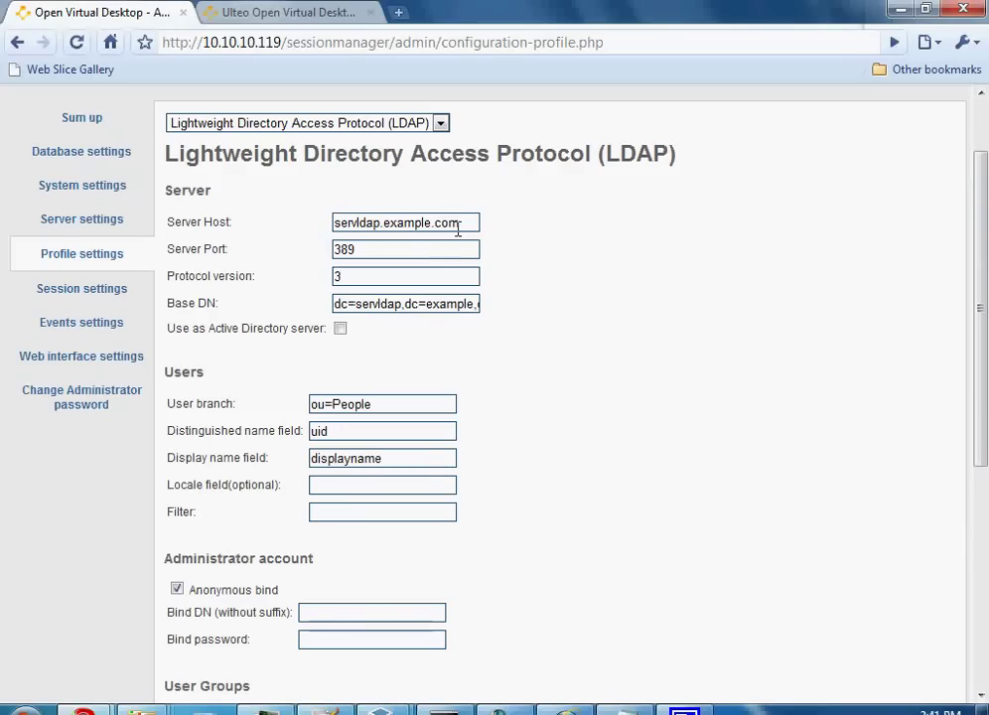
pyautogui.scroll(-1, 561, 285)
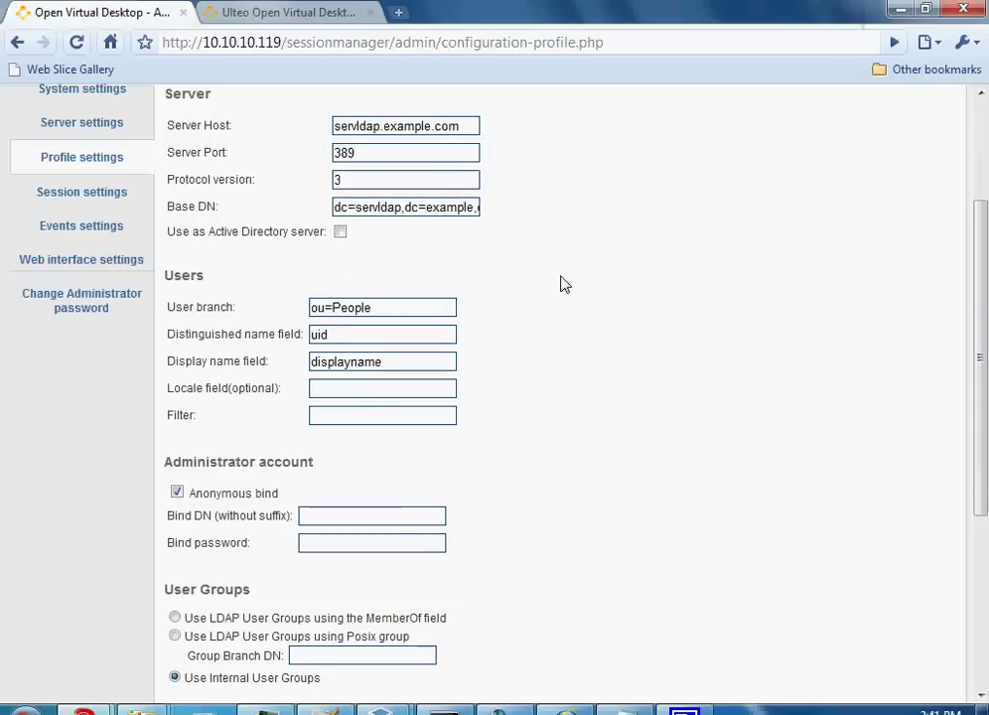
pyautogui.scroll(-1, 561, 285)
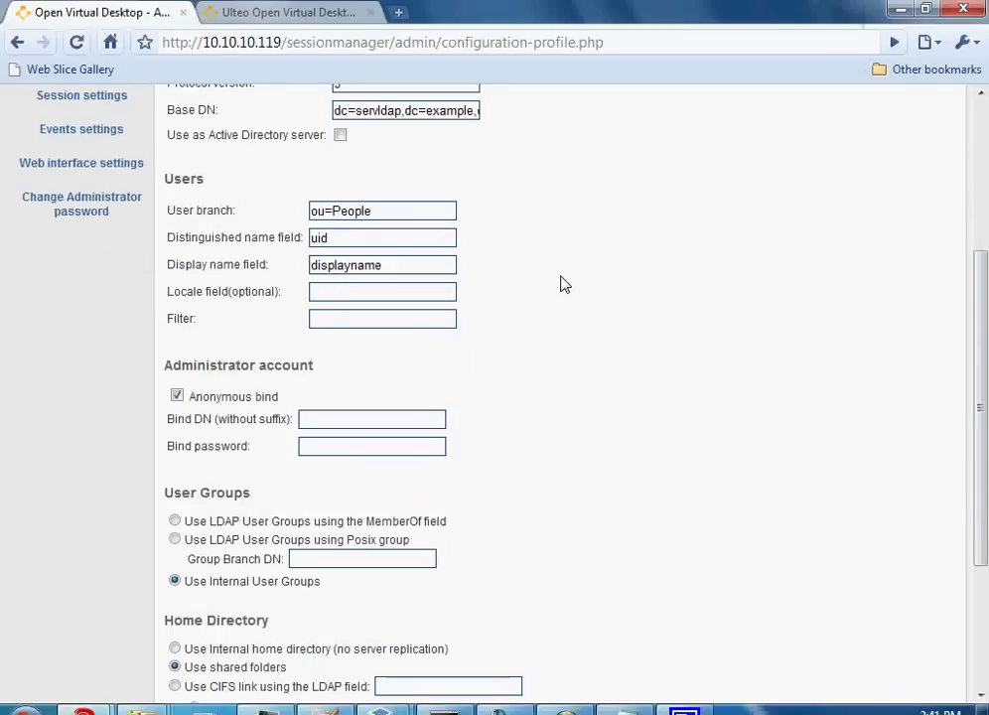
pyautogui.scroll(-3, 561, 285)
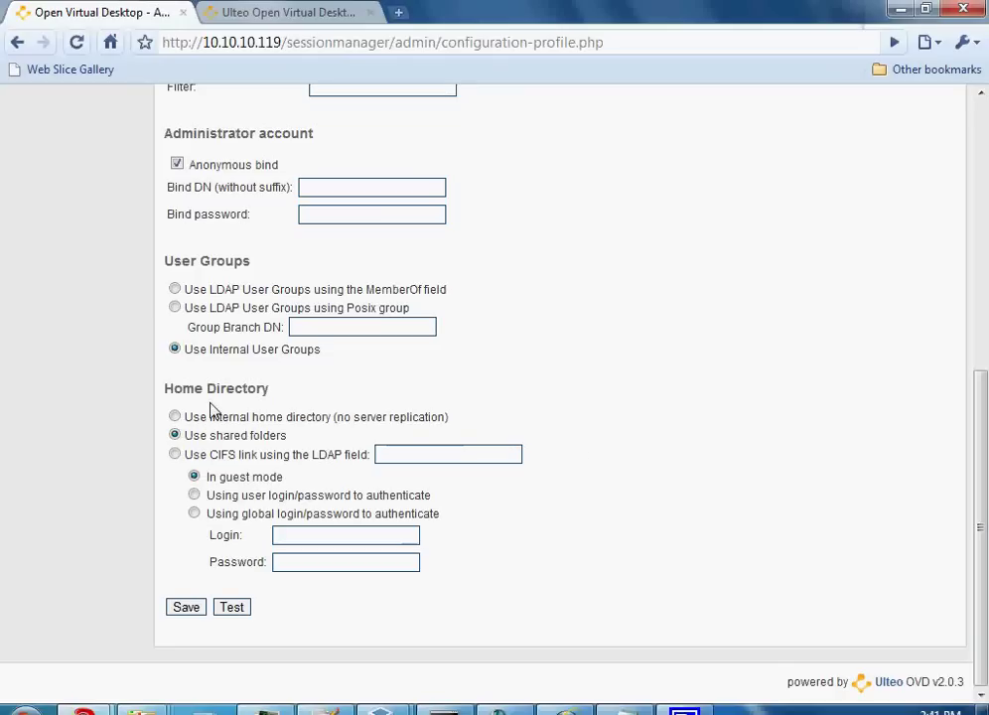
pyautogui.scroll(5, 513, 486)
pyautogui.scroll(1, 513, 487)
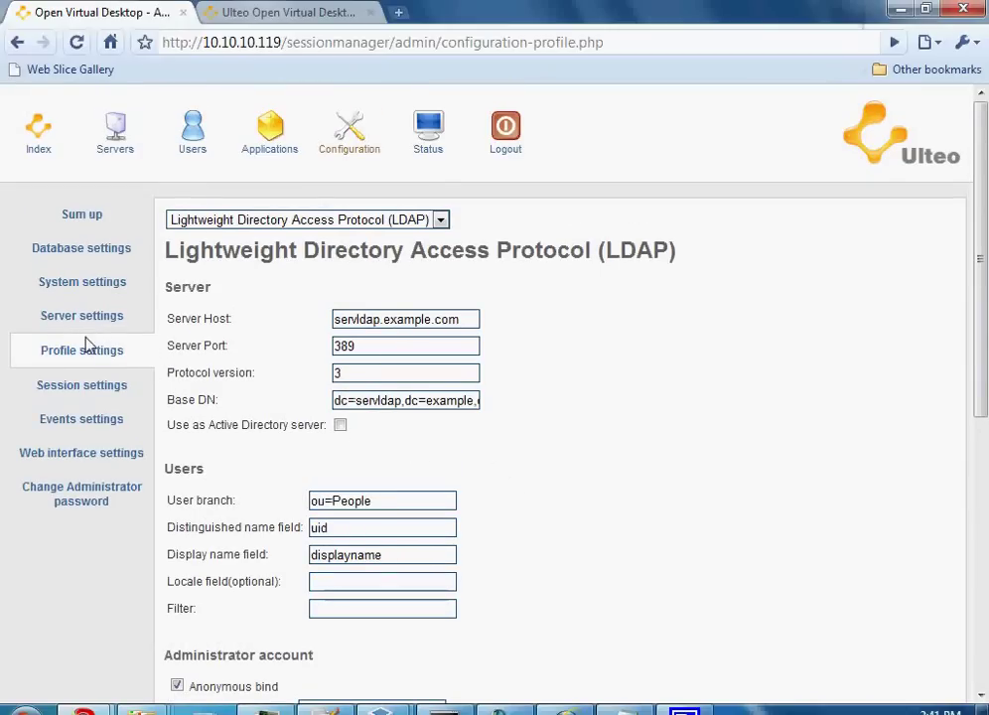
# Step: Open the management page of server 127.0.0.1 and install 3D Chess from the Game category on it
pyautogui.click(117, 134)
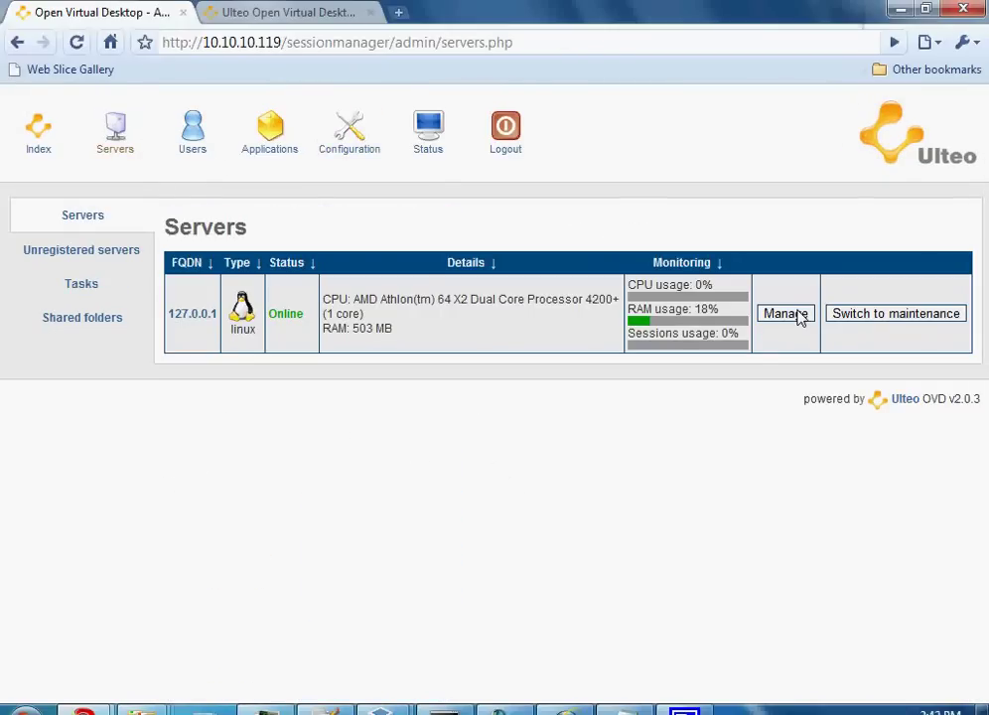
pyautogui.click(798, 315)
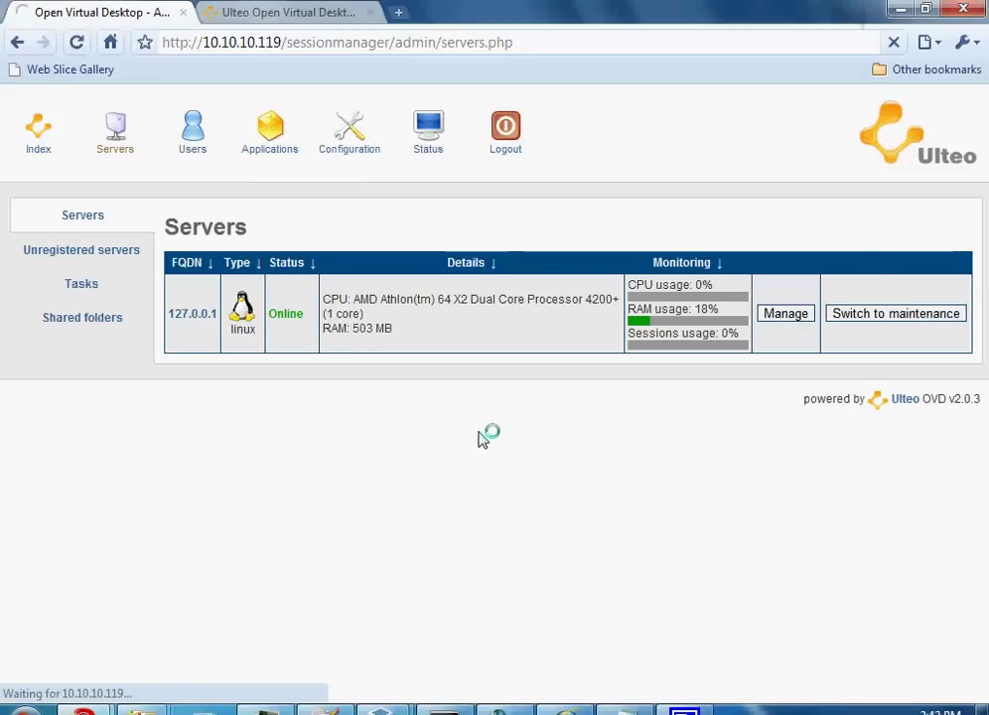
pyautogui.scroll(-3, 490, 432)
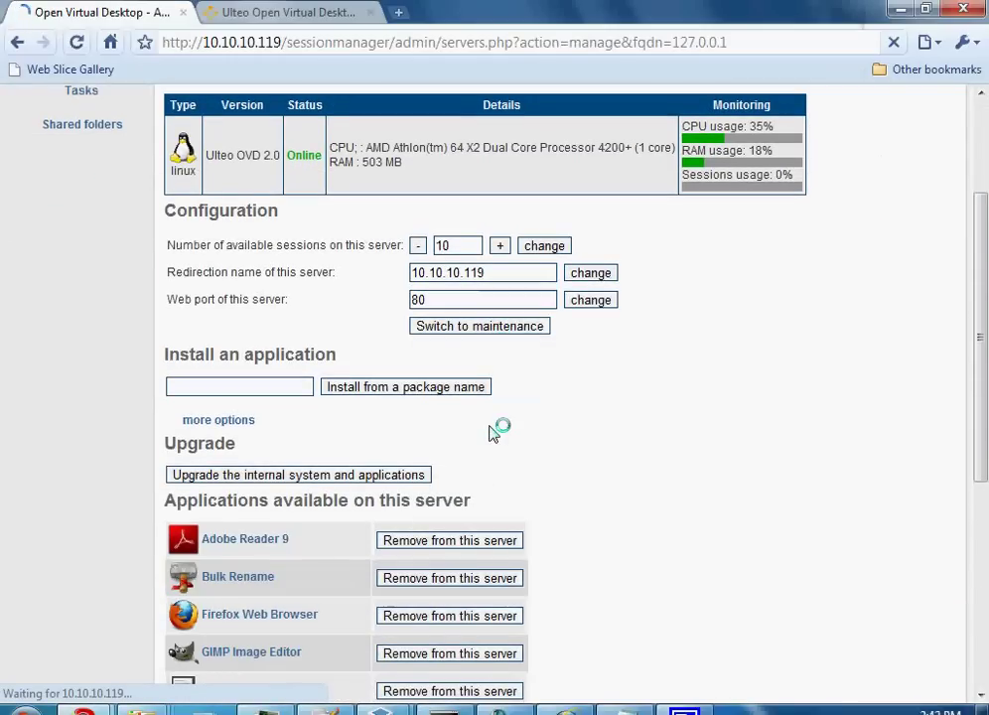
pyautogui.scroll(-1, 489, 432)
pyautogui.click(210, 326)
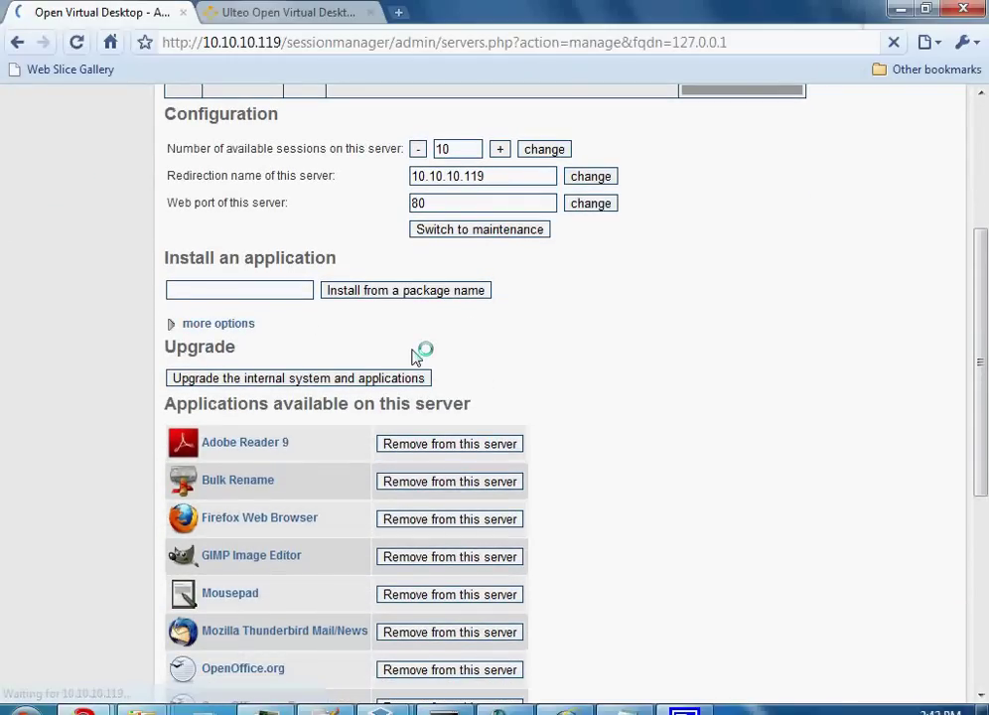
pyautogui.click(190, 326)
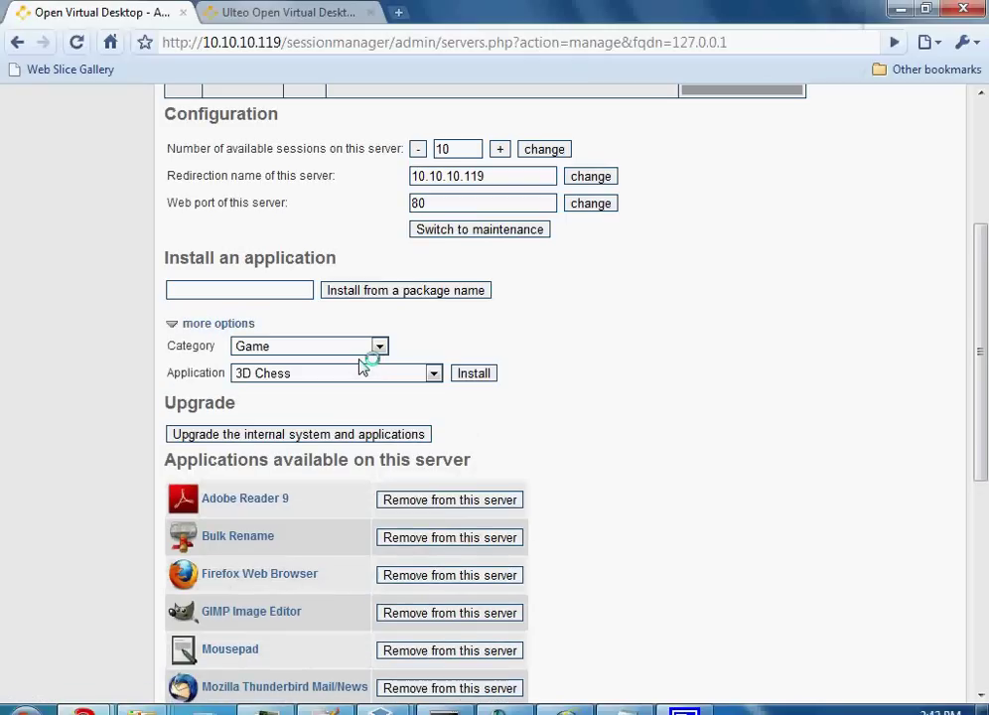
pyautogui.click(471, 378)
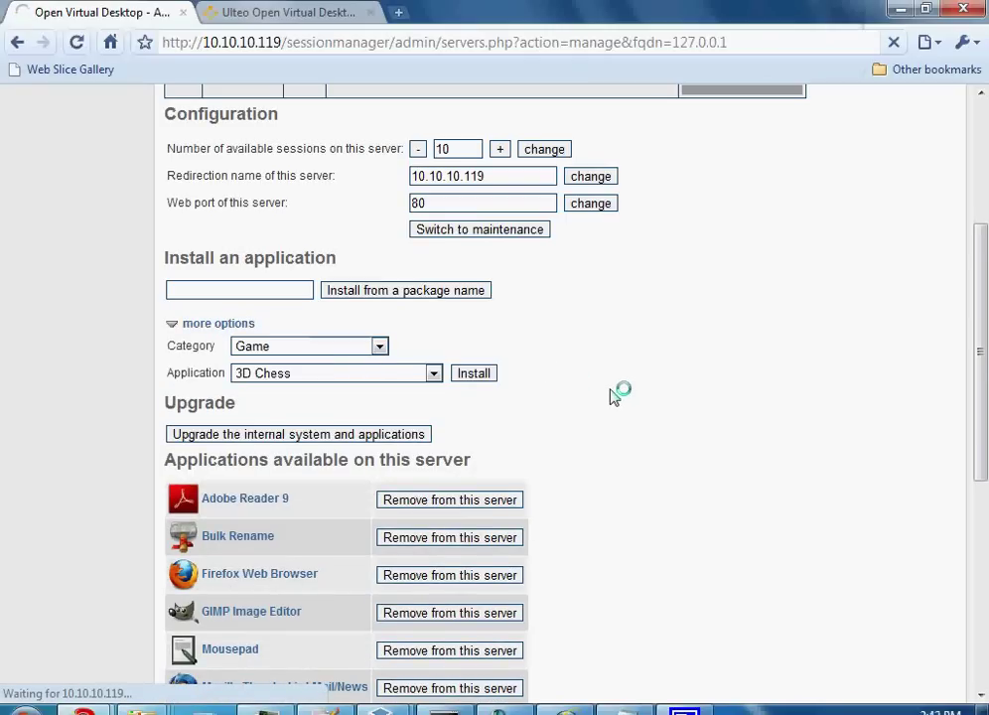
# Step: Check the active tasks on the server, then view the list of all tasks for the 3dchess installation status
pyautogui.scroll(-5, 613, 396)
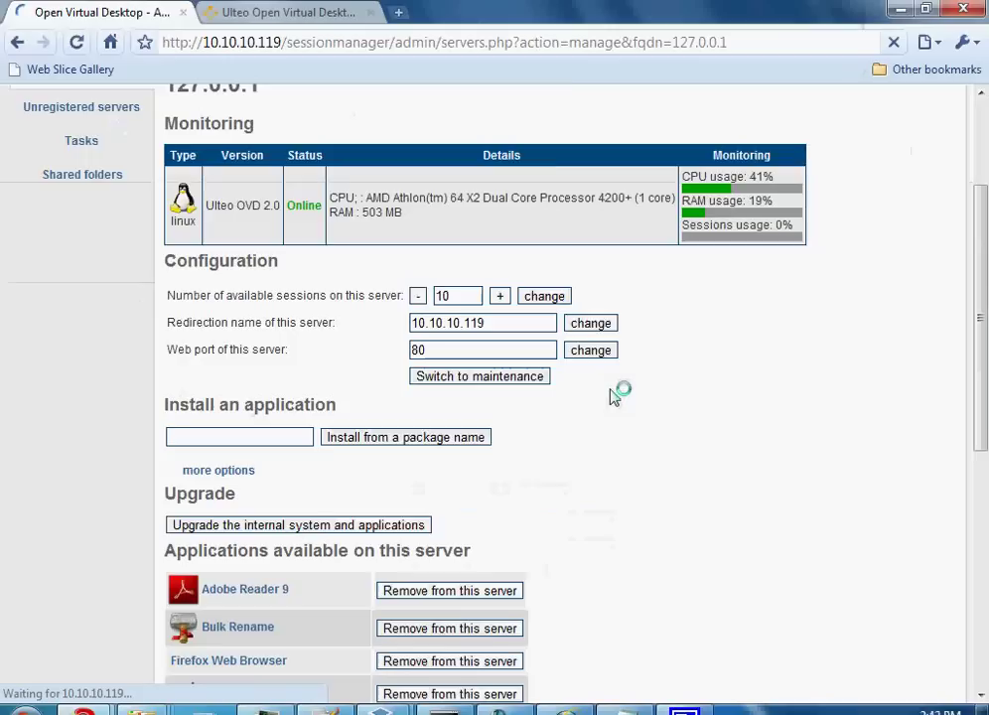
pyautogui.scroll(-5, 612, 395)
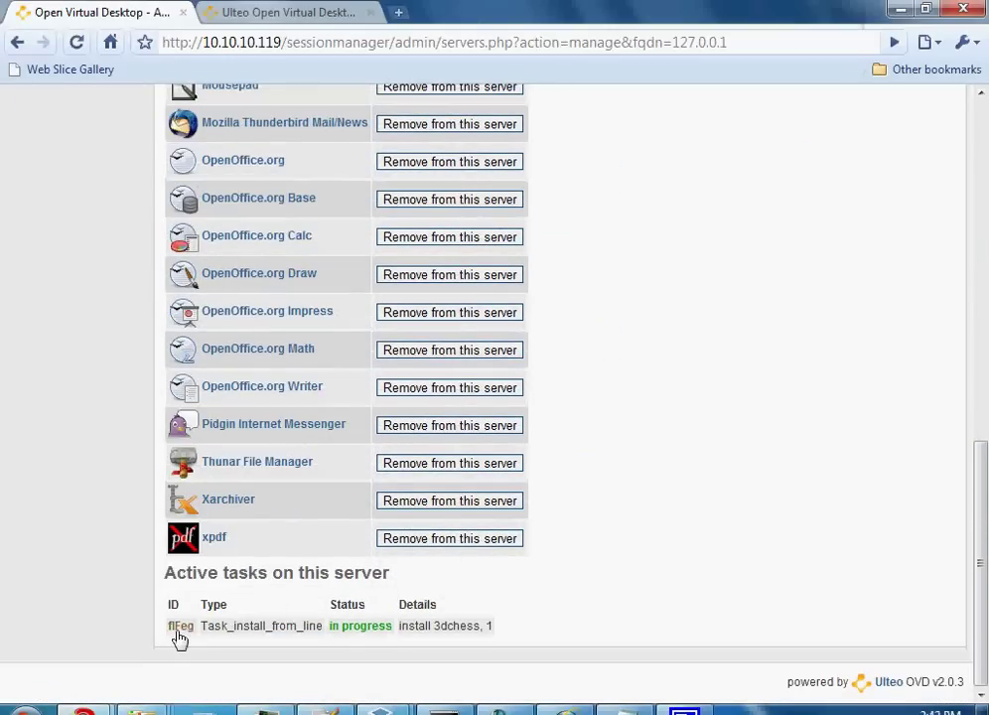
pyautogui.scroll(10, 692, 505)
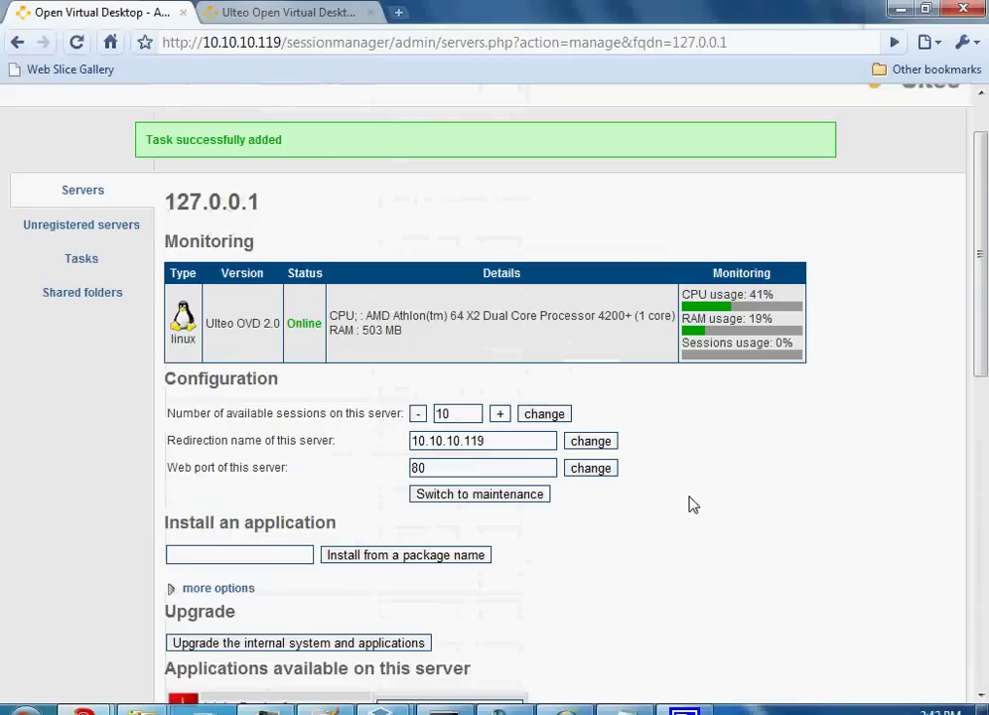
pyautogui.click(83, 261)
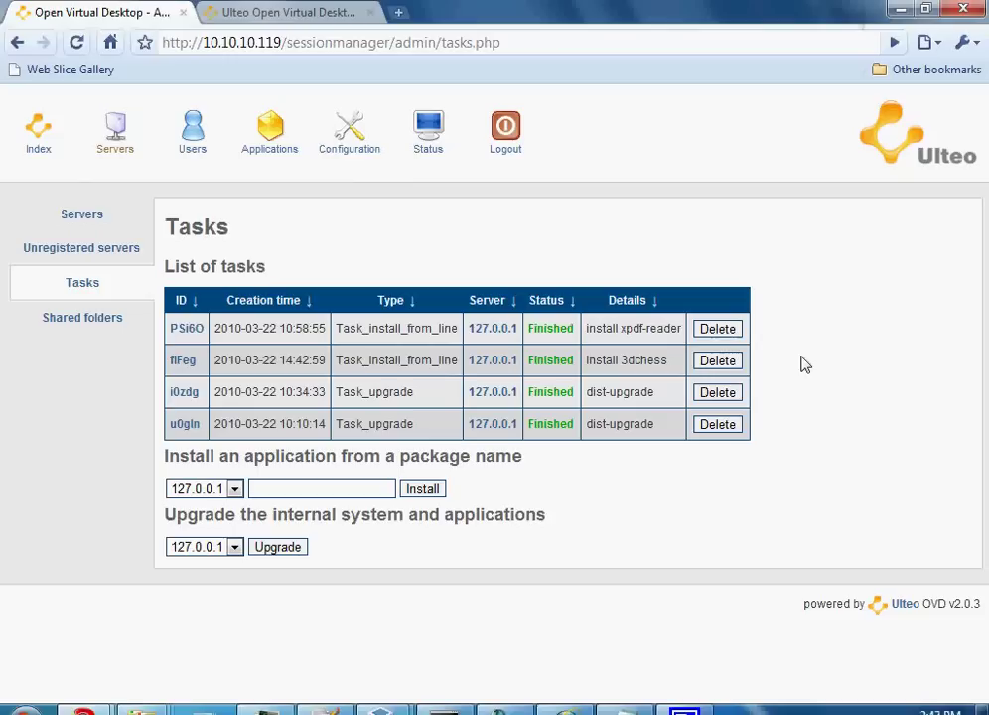
# Step: View the Sessions status page and the Summary of users with their groups, applications and servers
pyautogui.click(437, 129)
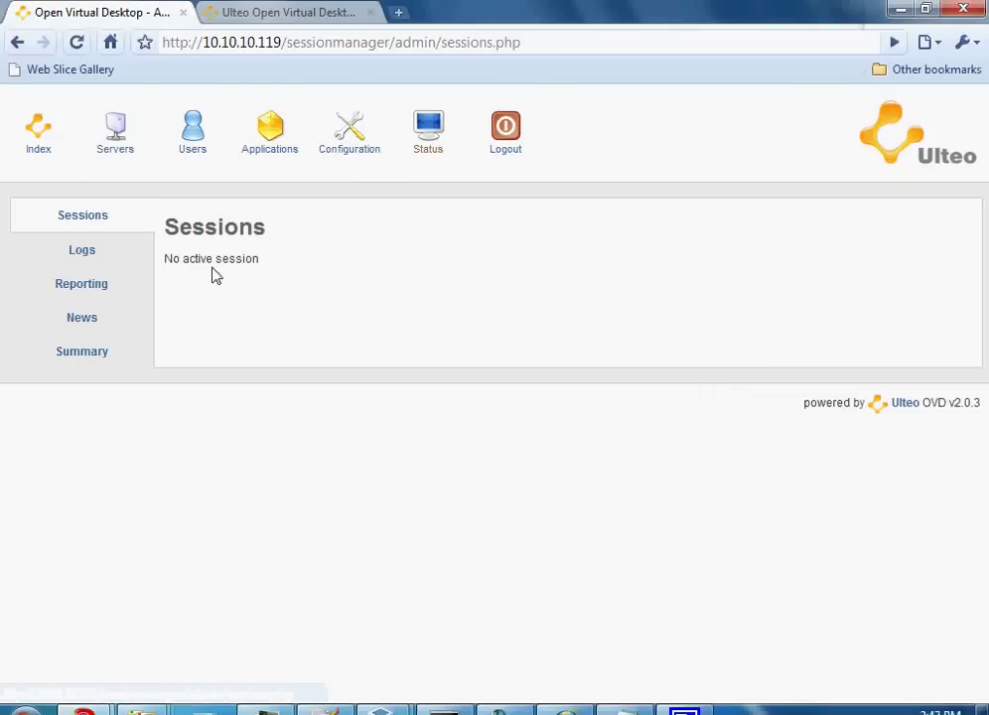
pyautogui.click(89, 357)
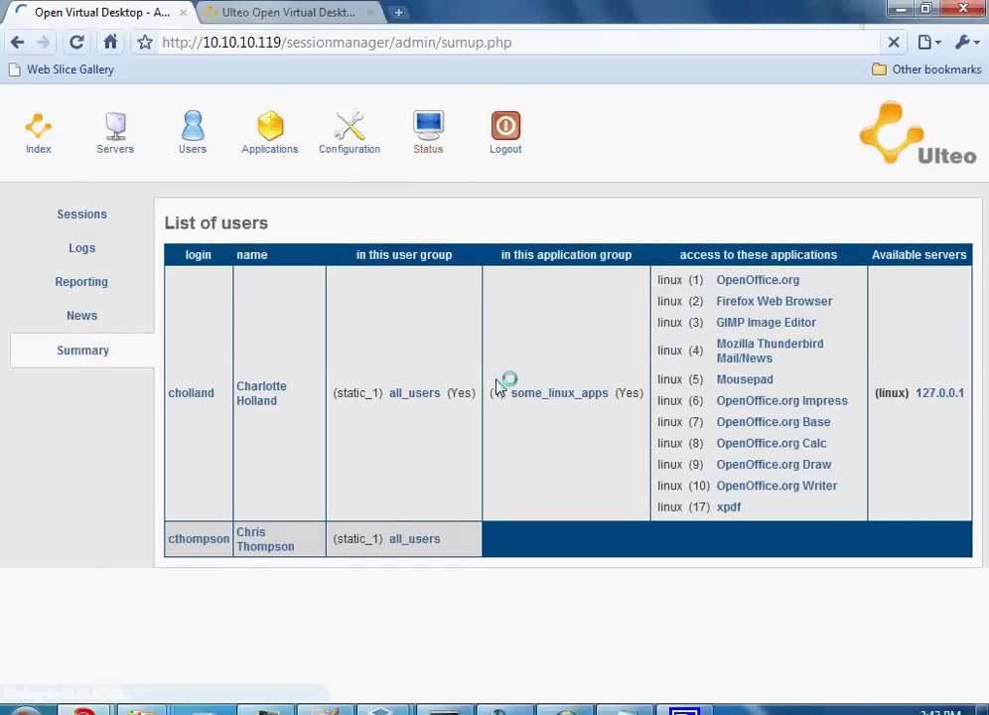